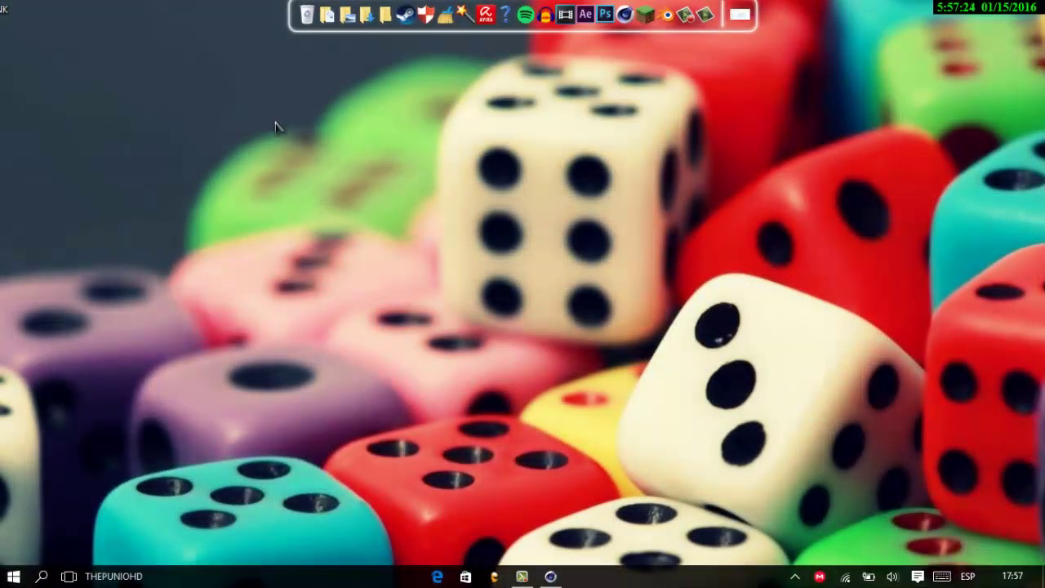
- Restore the Cinema 4D window showing the C4D.c4d scene from the taskbar
{"action": "left_click", "coordinate": [550, 576]}
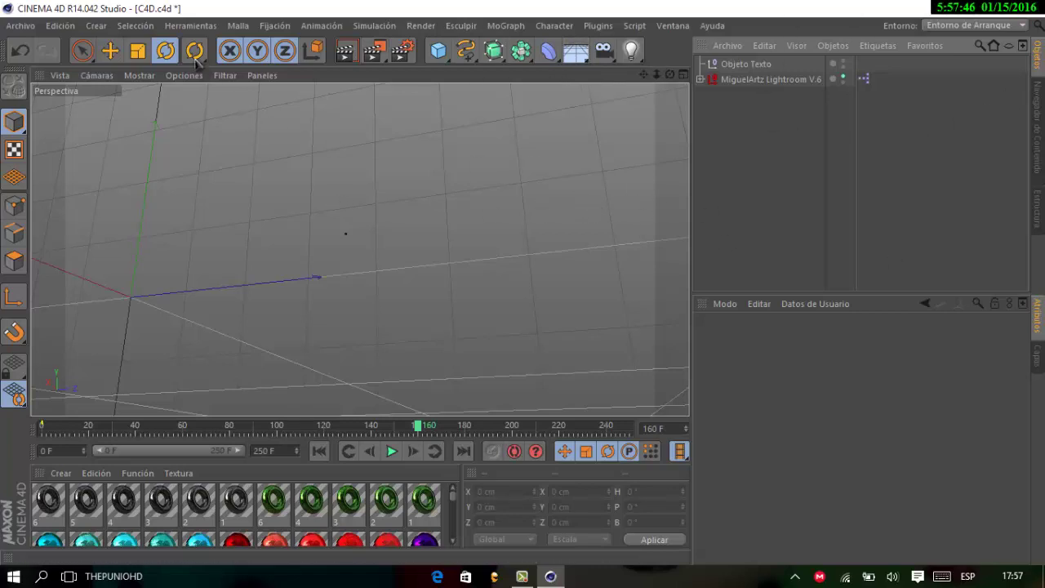
- Delete the old text object and add a new MoGraph text object reading Texto
{"action": "left_click", "coordinate": [723, 66]}
{"action": "key", "text": "Delete"}
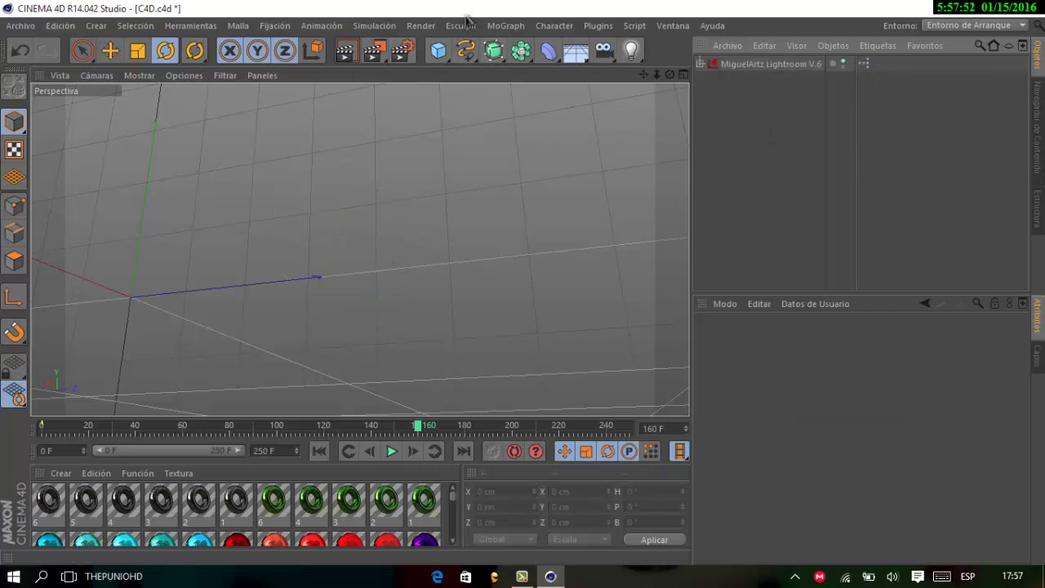
{"action": "left_click", "coordinate": [505, 26]}
{"action": "left_click", "coordinate": [575, 203]}
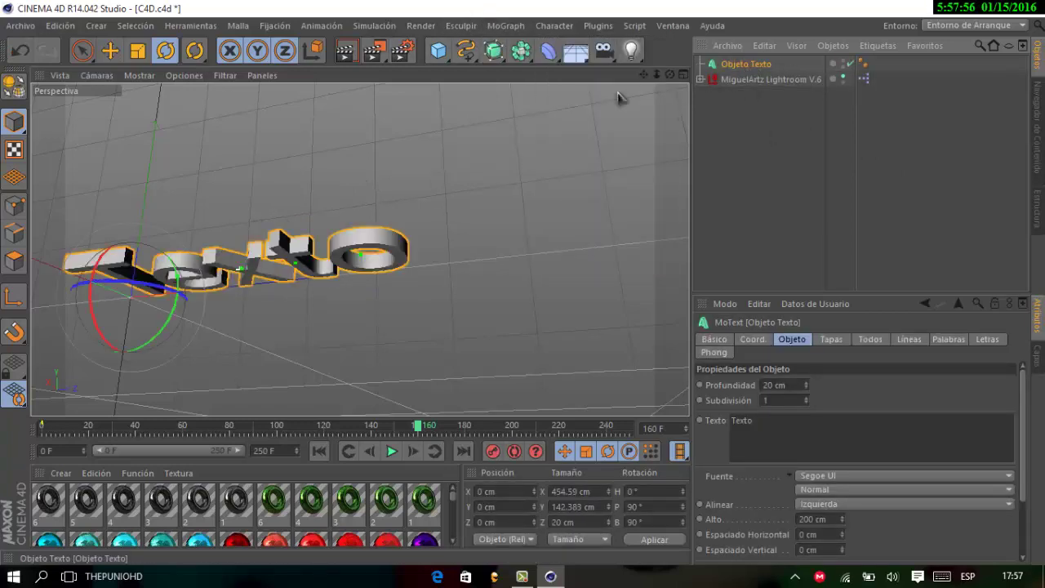
- Rotate the text upright to H -90°, P 180.556°, B 180°, then reselect it
{"action": "left_click_drag", "start_coordinate": [88, 301], "coordinate": [129, 218]}
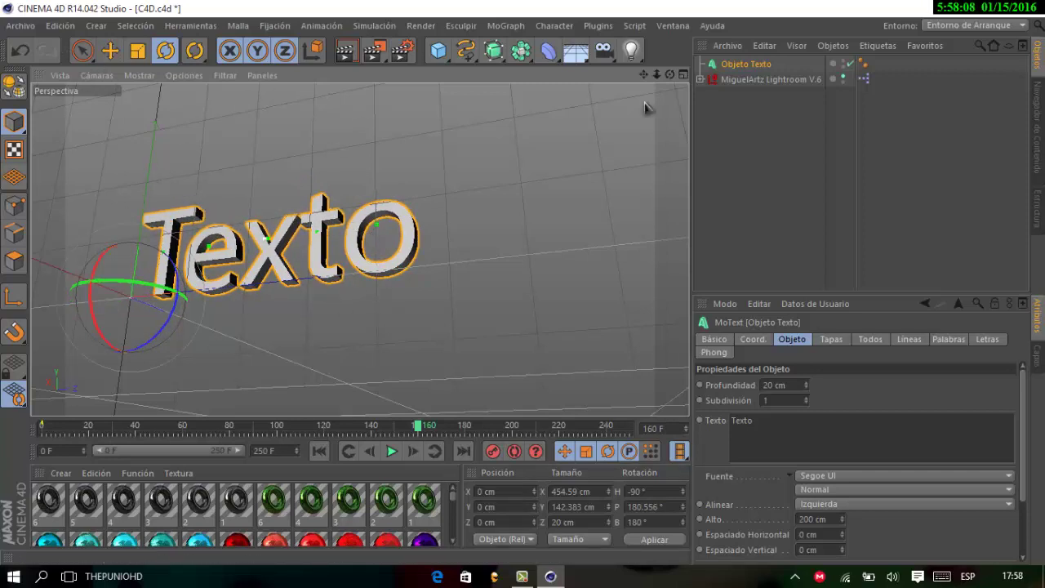
{"action": "left_click", "coordinate": [738, 109]}
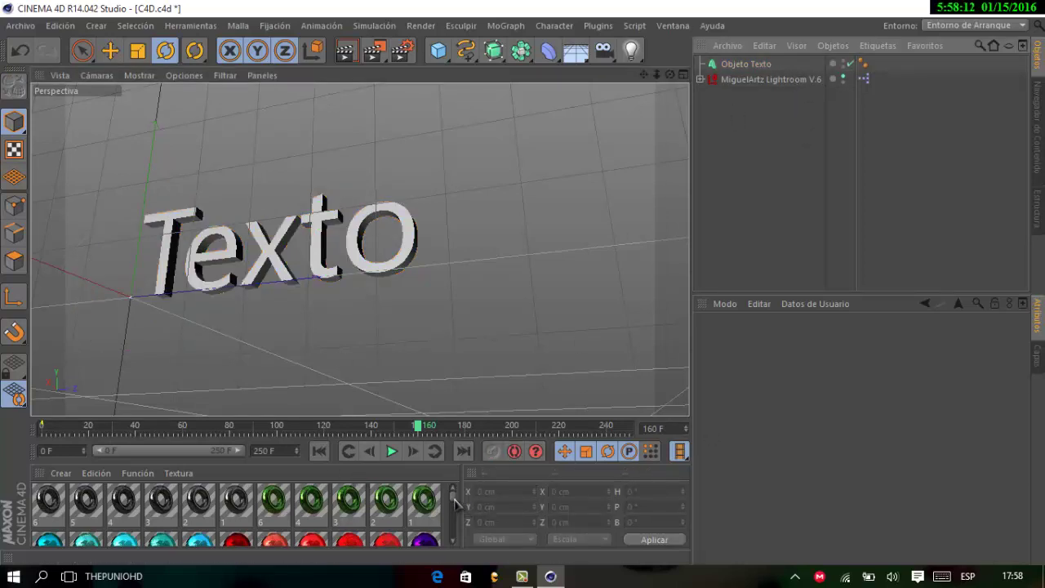
{"action": "mouse_move", "coordinate": [455, 500]}
{"action": "left_mouse_down"}
{"action": "mouse_move", "coordinate": [454, 516]}
{"action": "mouse_move", "coordinate": [455, 493]}
{"action": "left_mouse_up"}
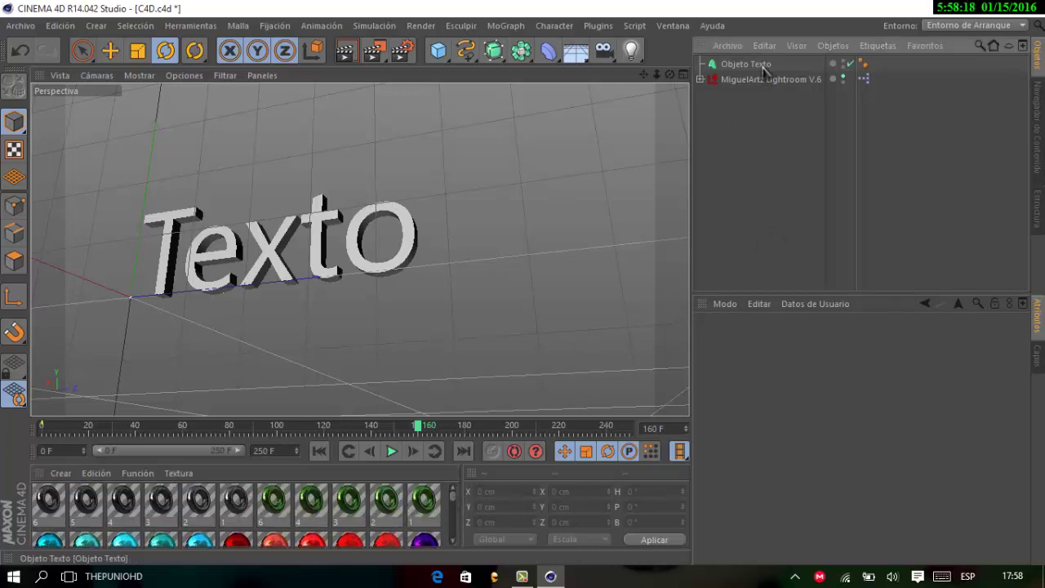
{"action": "left_click", "coordinate": [760, 65]}
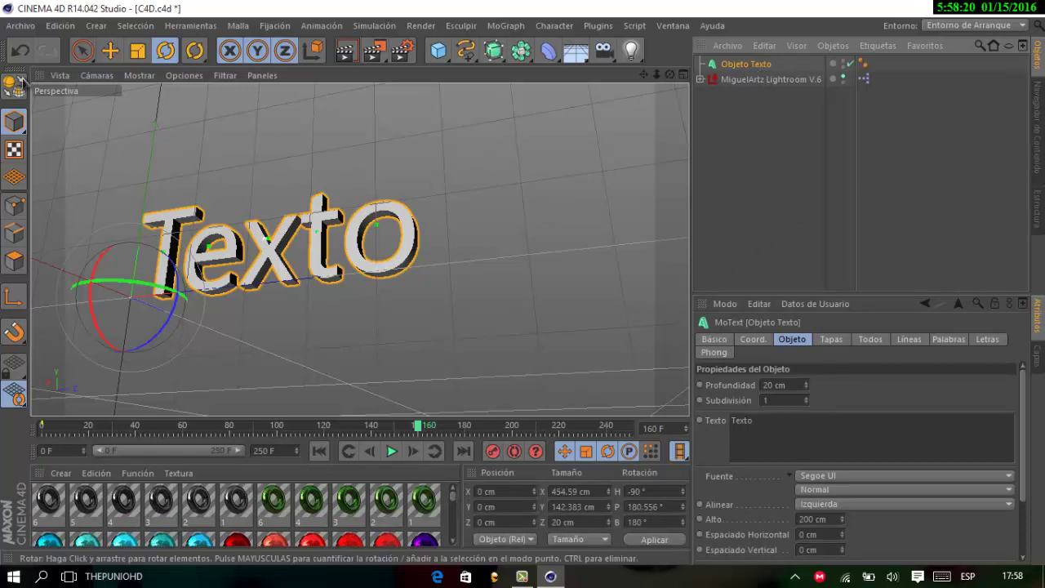
- Change the text to PATS over GAMES with -49 cm vertical spacing, moved near X 49.5 cm
{"action": "left_click", "coordinate": [110, 50]}
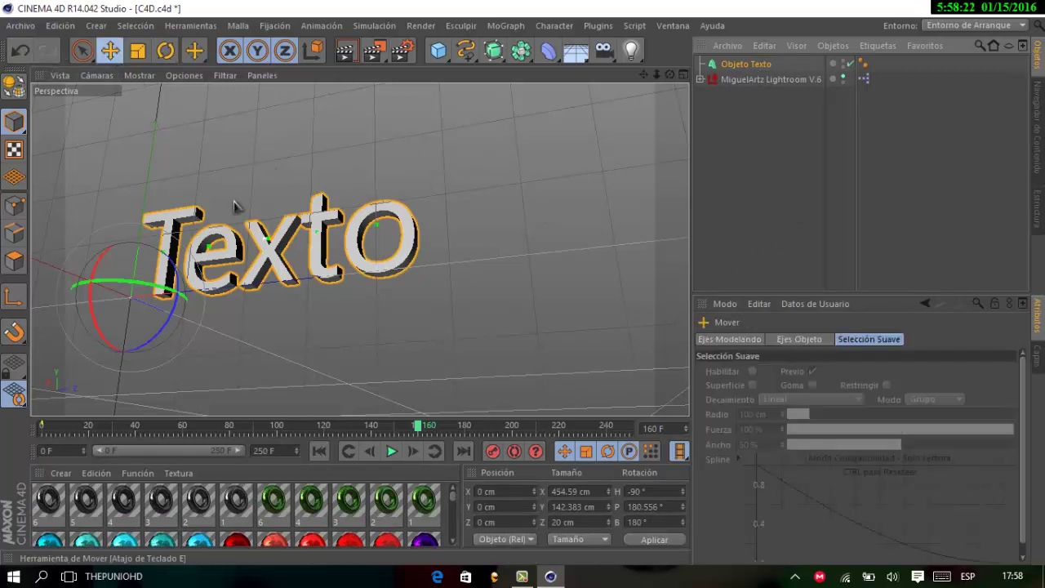
{"action": "left_click_drag", "start_coordinate": [205, 291], "coordinate": [285, 296]}
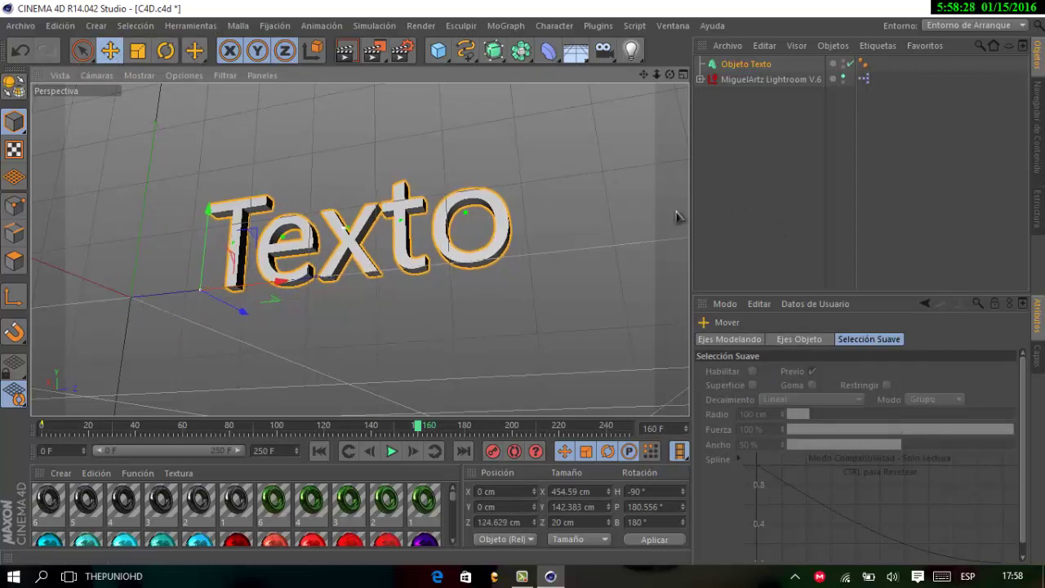
{"action": "left_click", "coordinate": [745, 64]}
{"action": "left_click", "coordinate": [773, 422]}
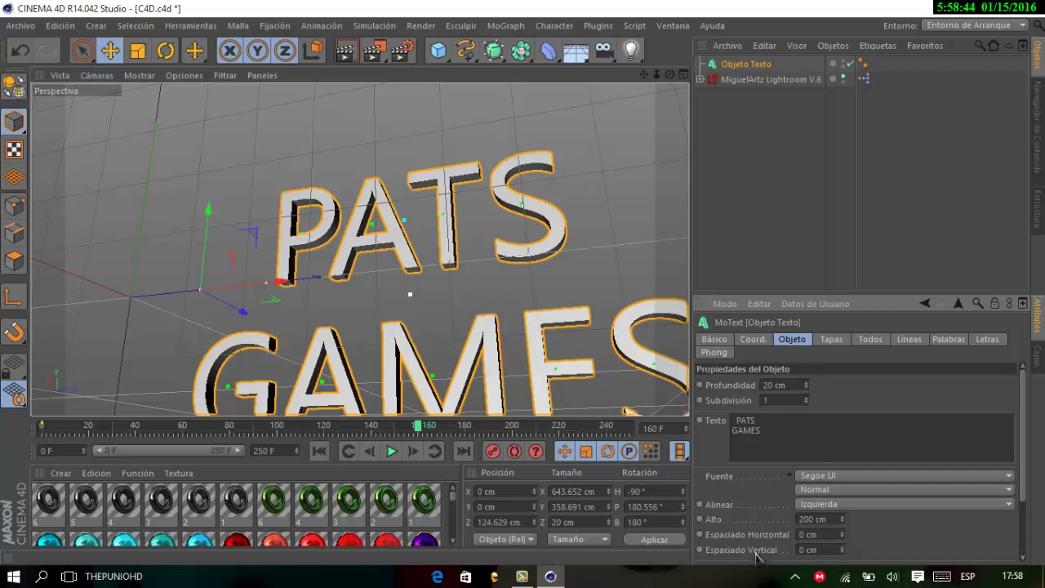
{"action": "left_click_drag", "start_coordinate": [817, 553], "coordinate": [819, 562]}
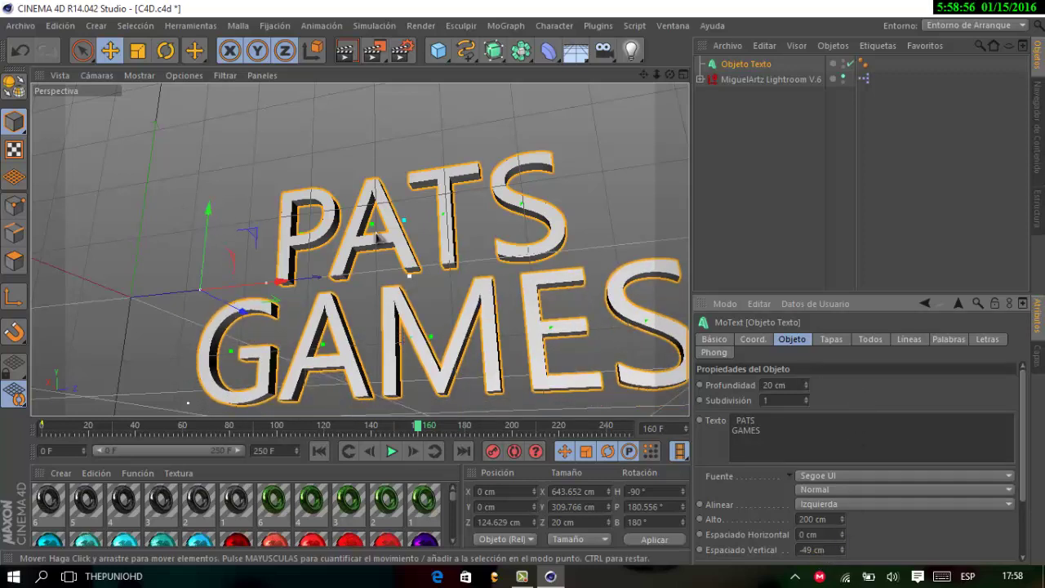
{"action": "left_click_drag", "start_coordinate": [380, 240], "coordinate": [302, 200]}
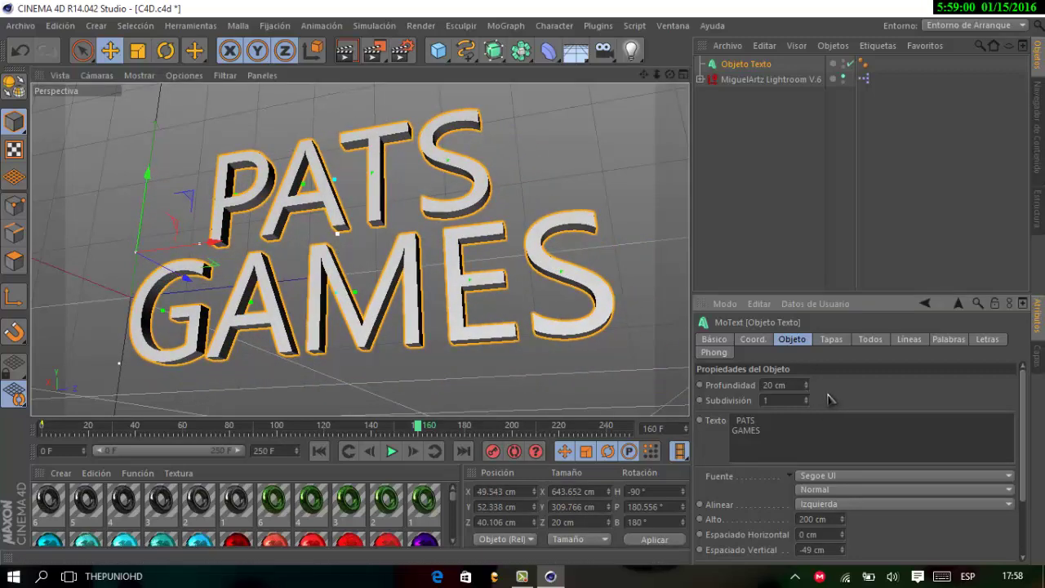
- Centre-align the text lines and move the text right and up
{"action": "left_click", "coordinate": [827, 504]}
{"action": "left_click", "coordinate": [816, 533]}
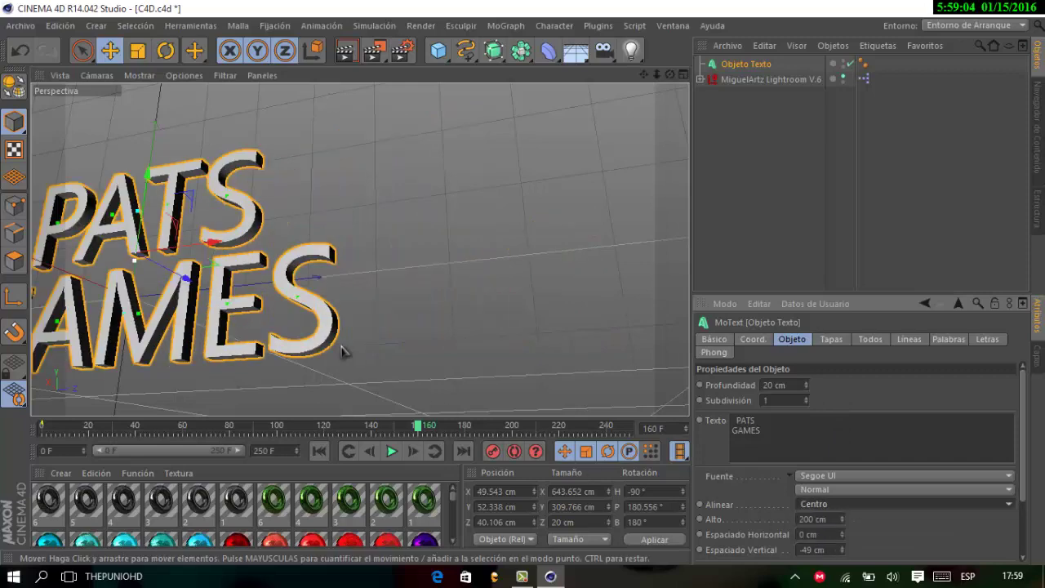
{"action": "mouse_move", "coordinate": [315, 322]}
{"action": "left_mouse_down"}
{"action": "mouse_move", "coordinate": [455, 301]}
{"action": "mouse_move", "coordinate": [444, 297]}
{"action": "left_mouse_up"}
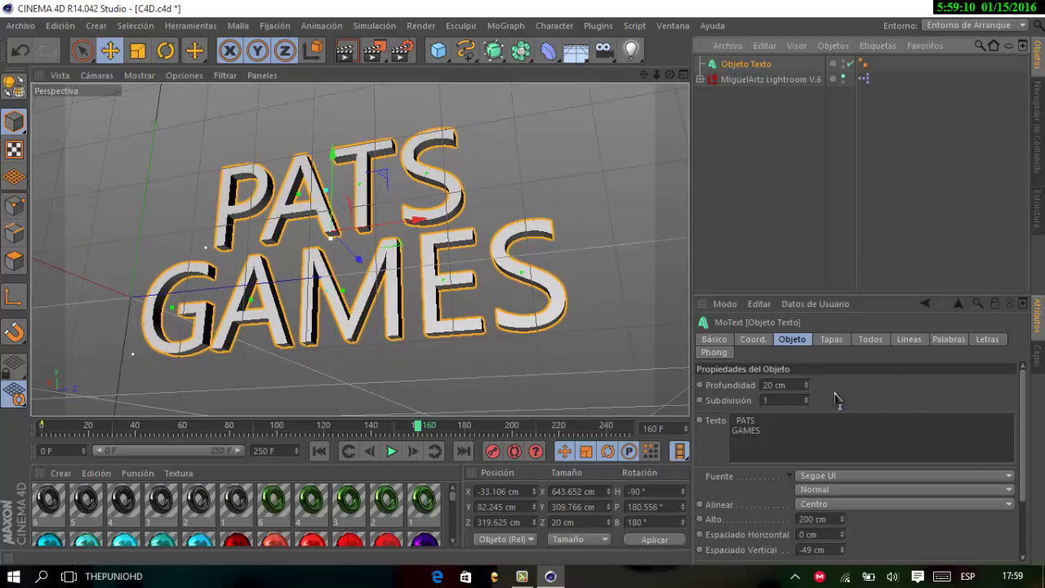
- Use the QUARTZO demo Bold font with vertical spacing of -26 cm
{"action": "left_click", "coordinate": [841, 478]}
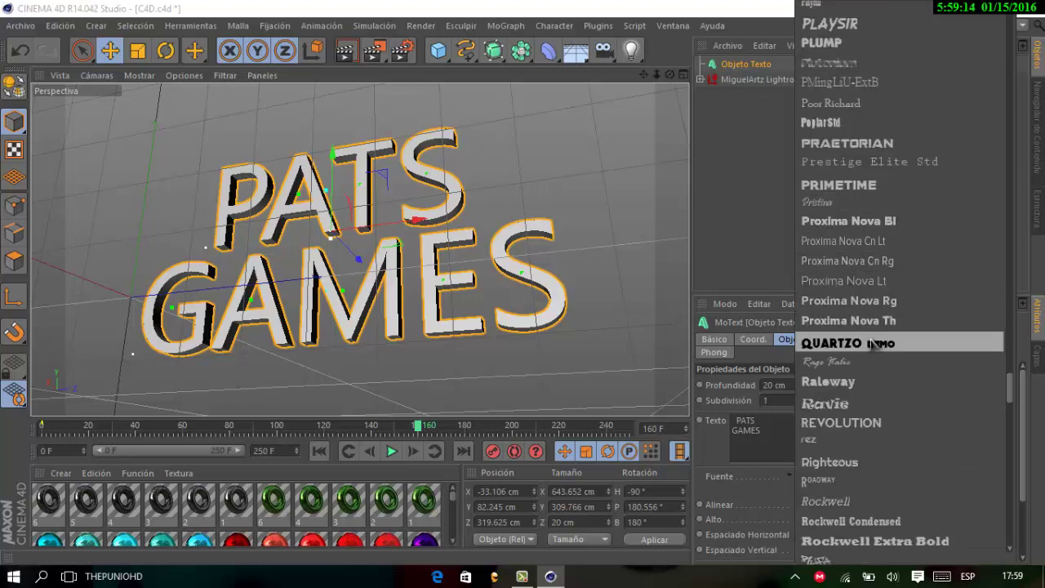
{"action": "left_click", "coordinate": [869, 345]}
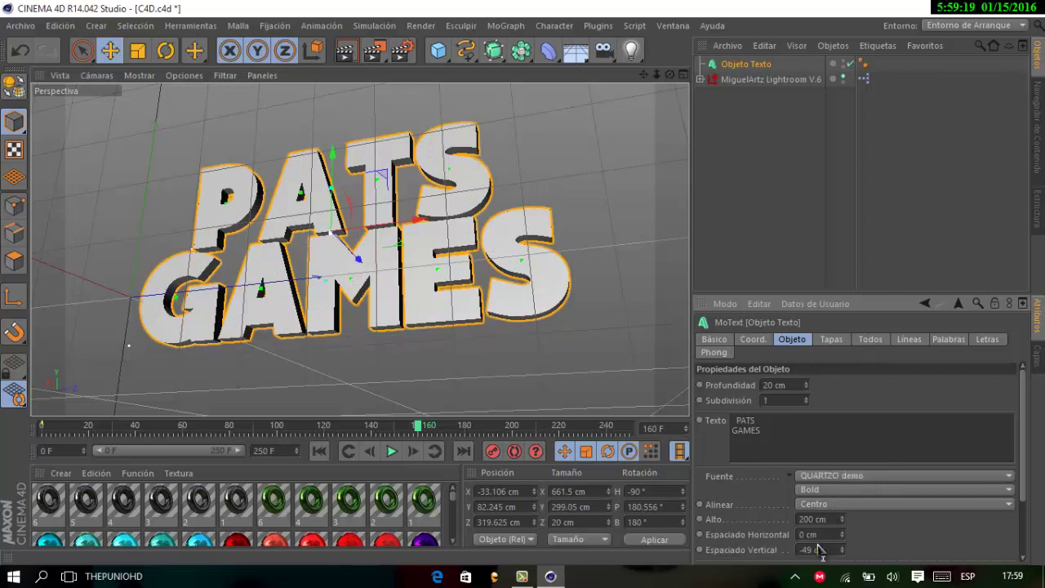
{"action": "left_click_drag", "start_coordinate": [822, 542], "coordinate": [825, 552]}
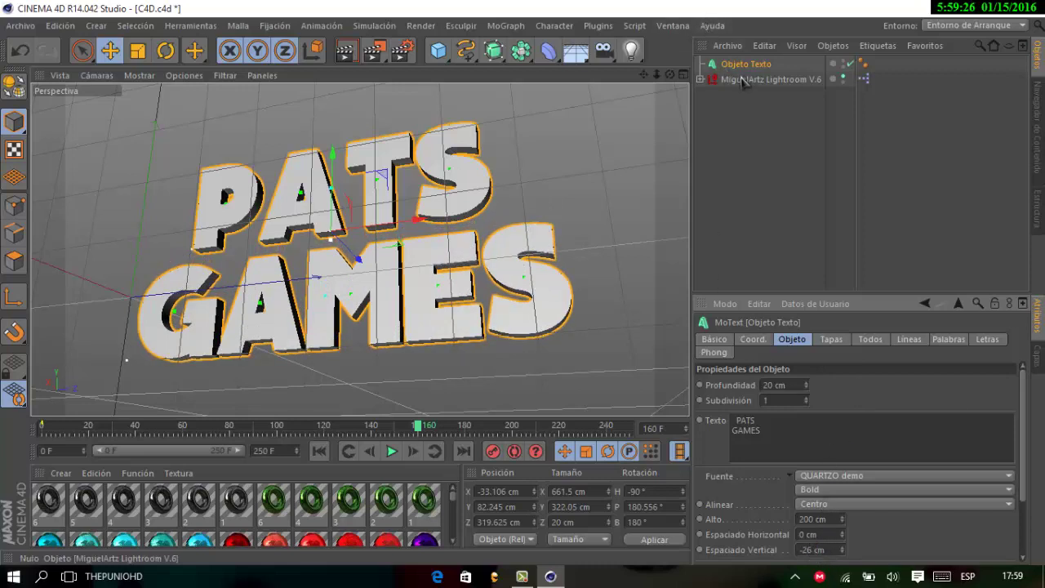
- Set the text extrusion depth to 150 cm and render a viewport preview
{"action": "left_click", "coordinate": [766, 385]}
{"action": "type", "text": "1"}
{"action": "key", "text": "Return"}
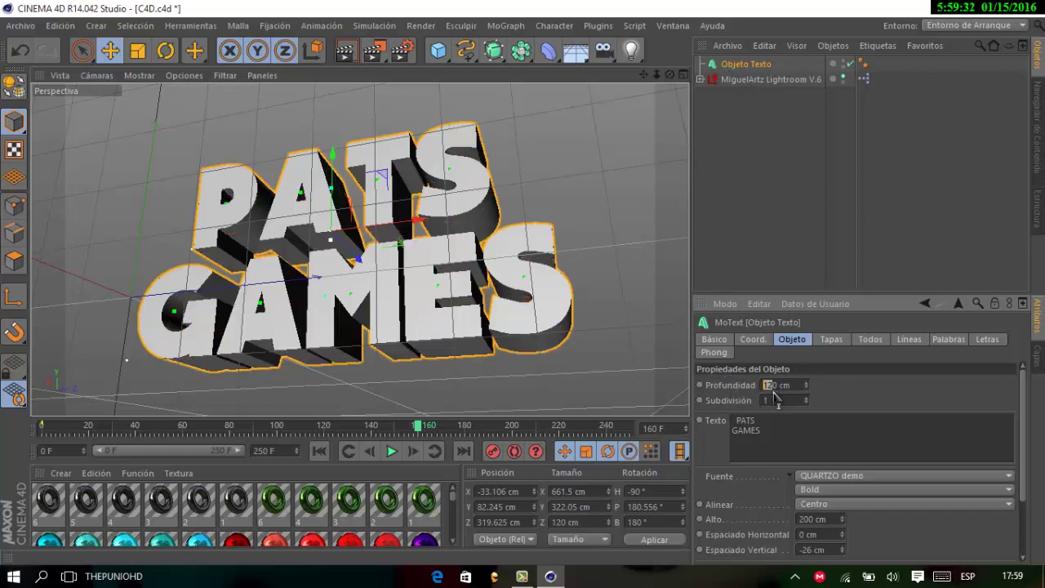
{"action": "type", "text": "5"}
{"action": "key", "text": "Return"}
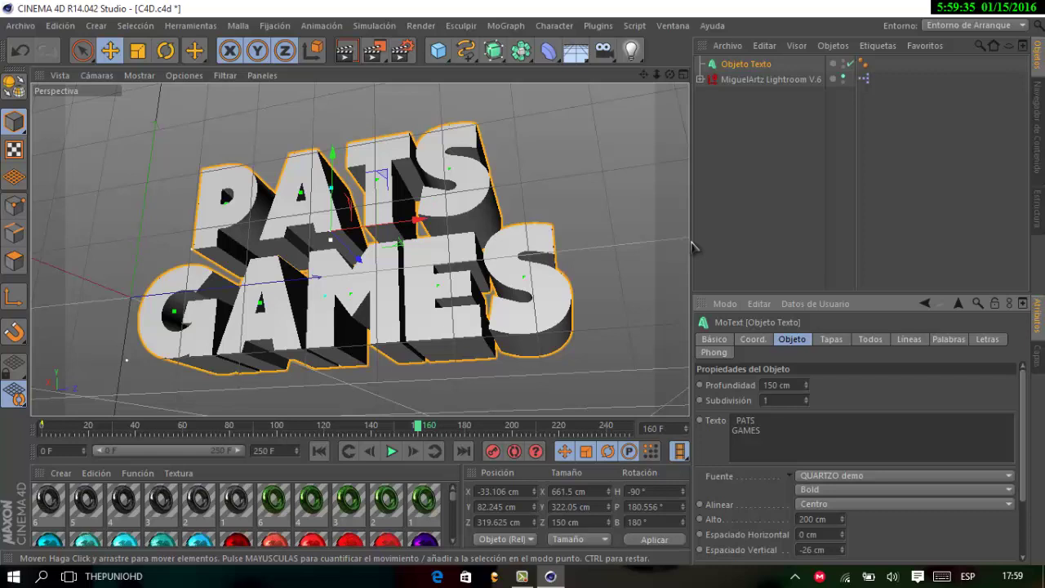
{"action": "key", "text": "ctrl+r"}
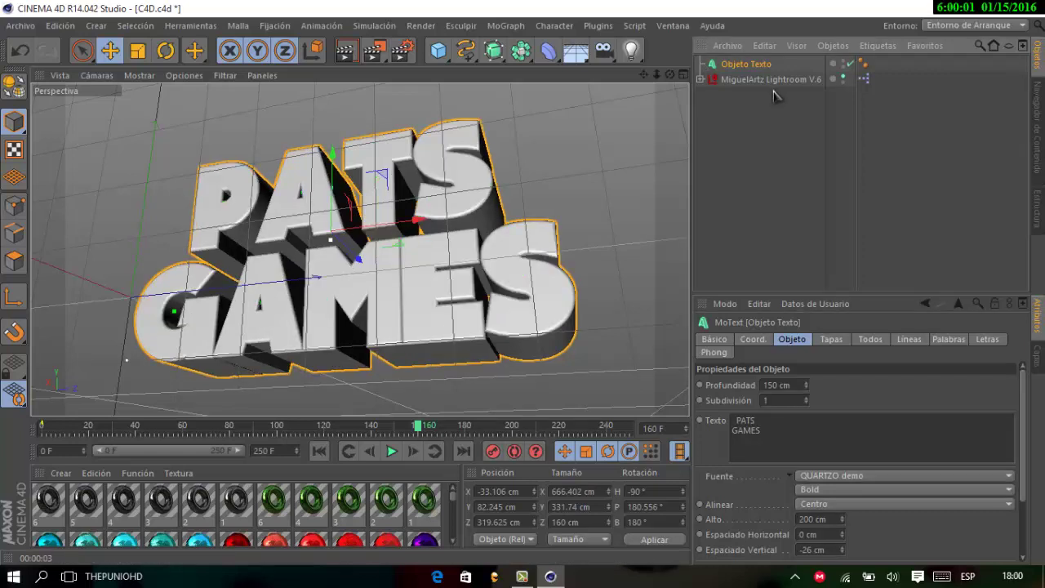
- Convert the text to editable objects and expand the hierarchy down to every PATS and GAMES letter
{"action": "key", "text": "c"}
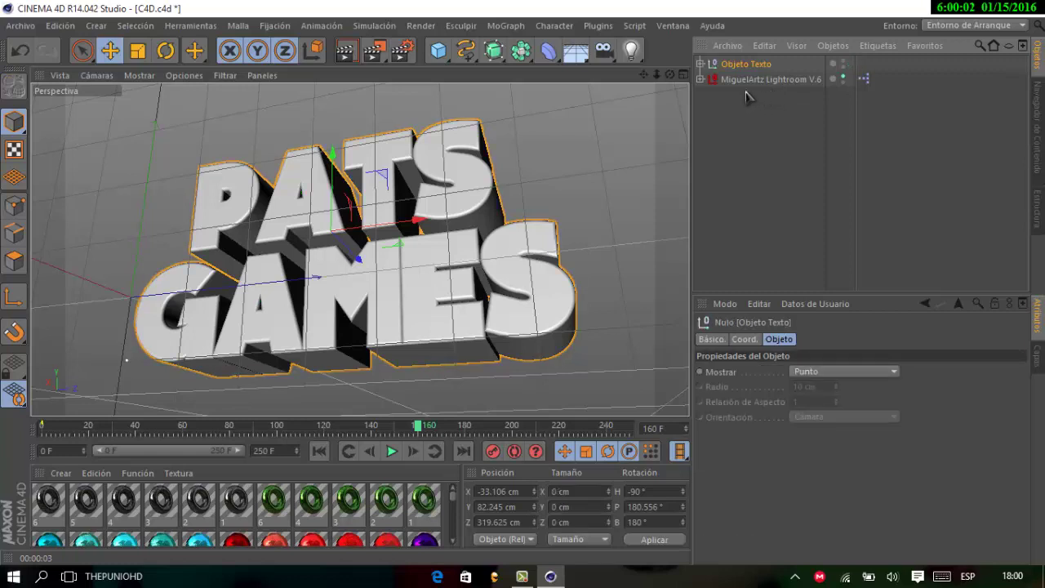
{"action": "left_click", "coordinate": [700, 65]}
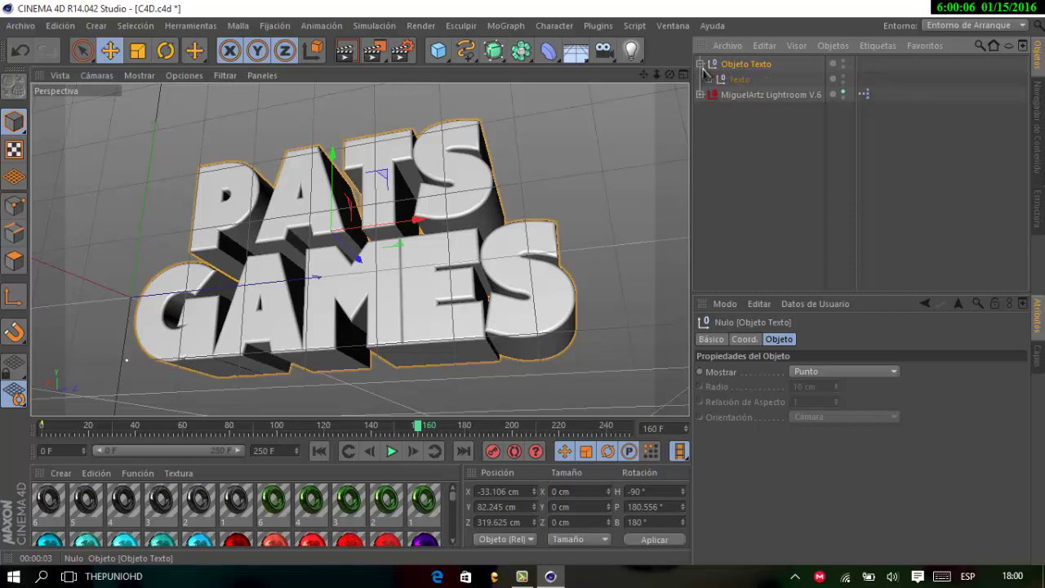
{"action": "left_click", "coordinate": [707, 80]}
{"action": "left_click", "coordinate": [717, 93]}
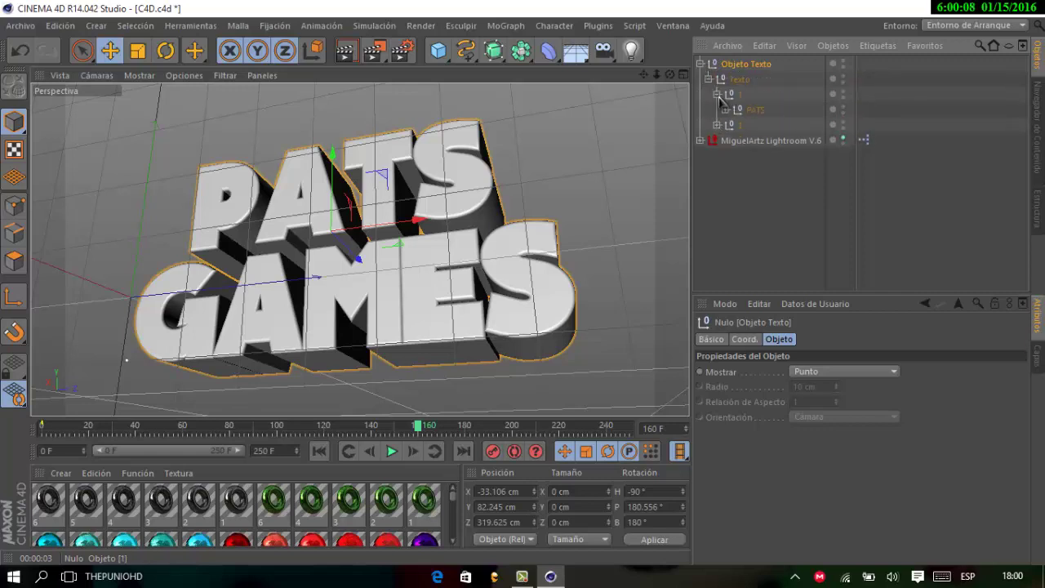
{"action": "left_click", "coordinate": [717, 125]}
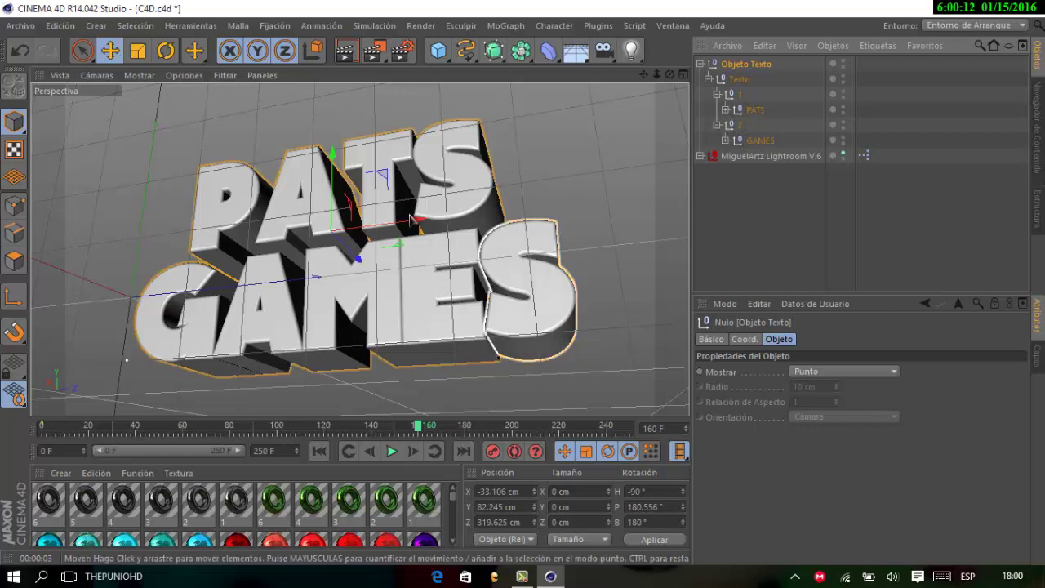
{"action": "left_click", "coordinate": [724, 109]}
{"action": "left_click", "coordinate": [725, 201]}
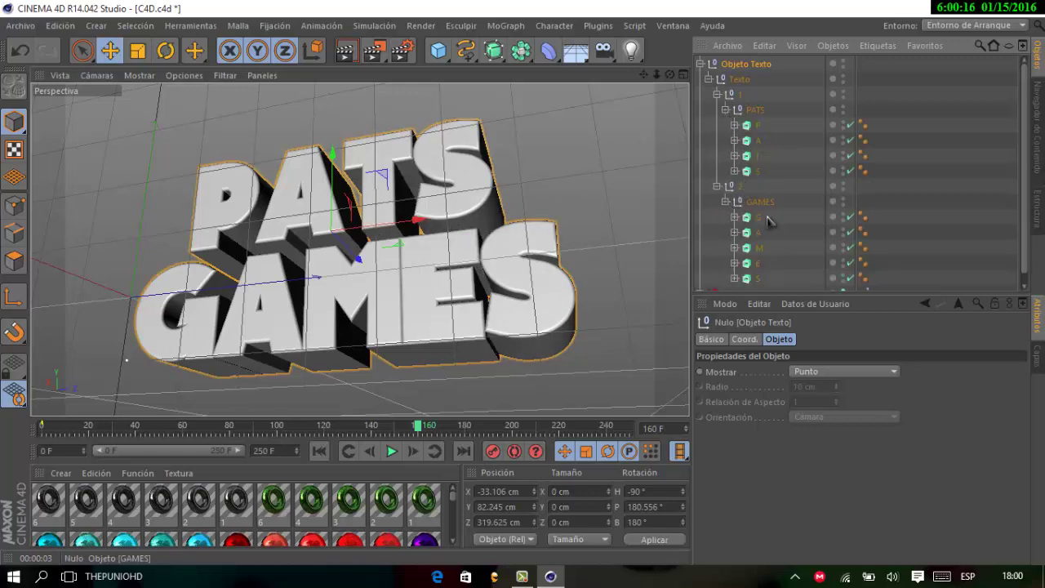
- Tilt each PATS letter (P, A, T, S) slightly with the Rotate tool
{"action": "left_click", "coordinate": [754, 127]}
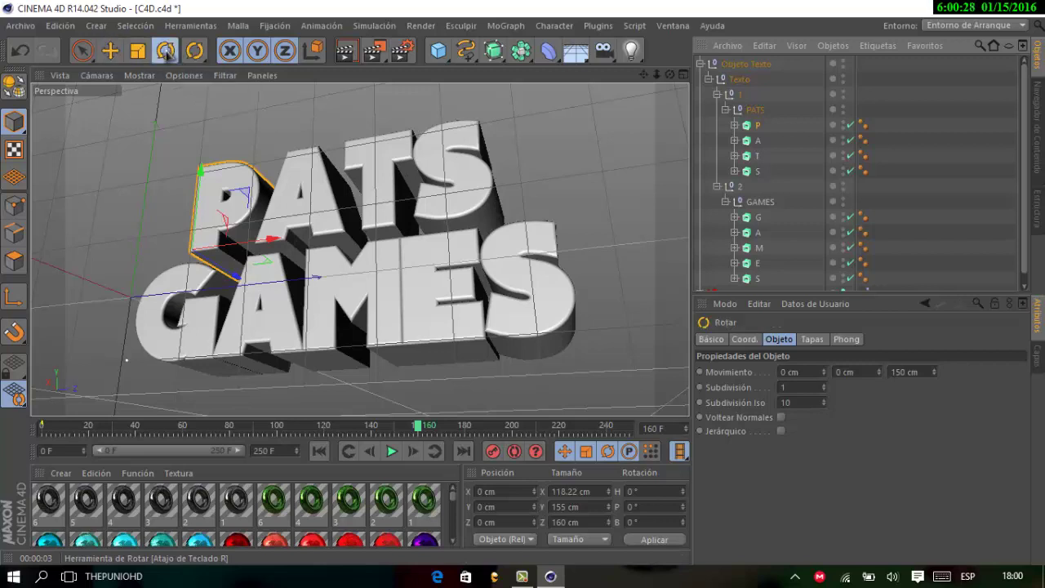
{"action": "left_click", "coordinate": [165, 50]}
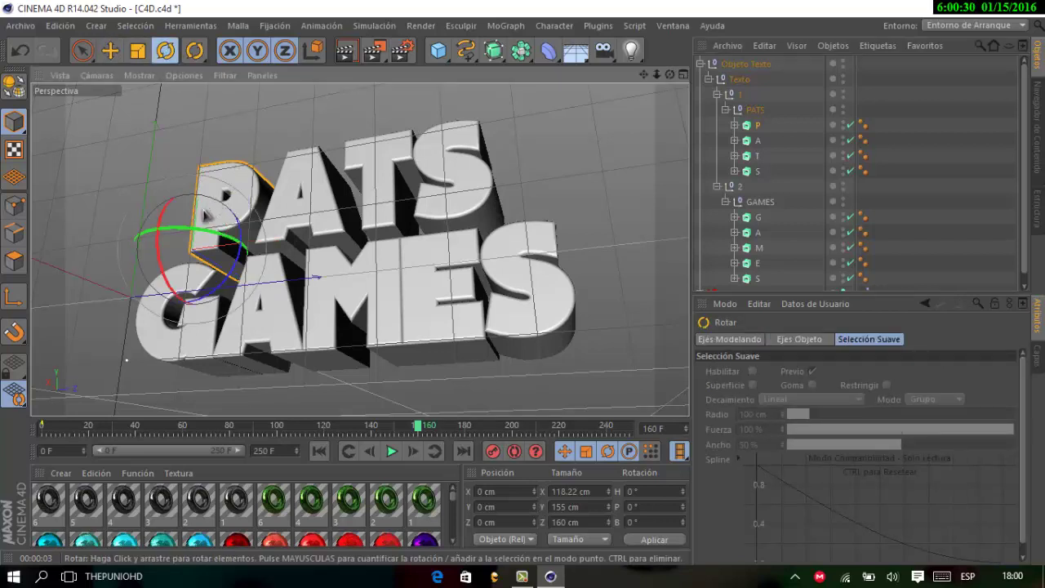
{"action": "left_click_drag", "start_coordinate": [213, 211], "coordinate": [211, 219]}
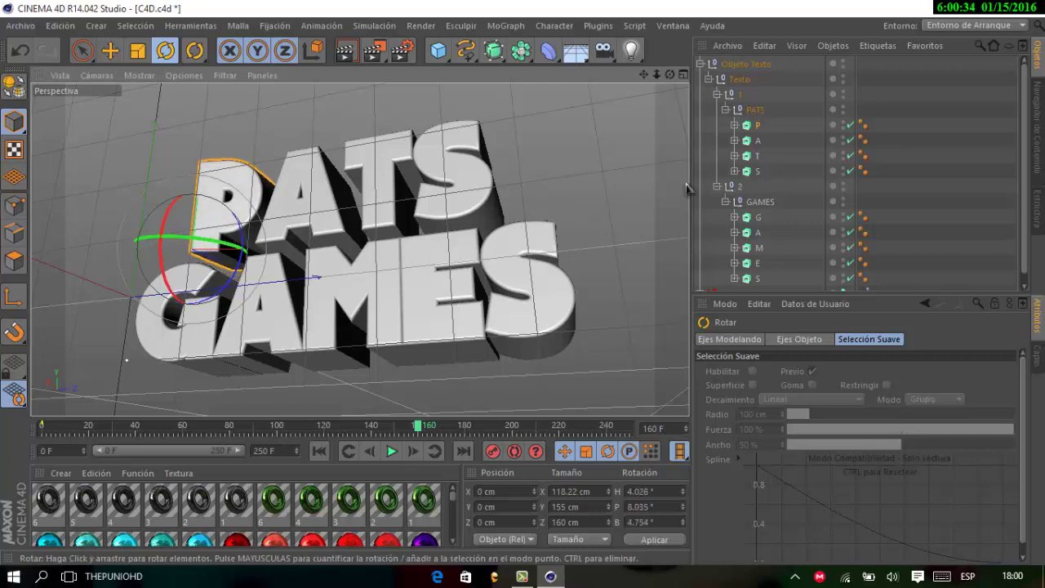
{"action": "left_click", "coordinate": [270, 176]}
{"action": "left_click_drag", "start_coordinate": [240, 249], "coordinate": [269, 220]}
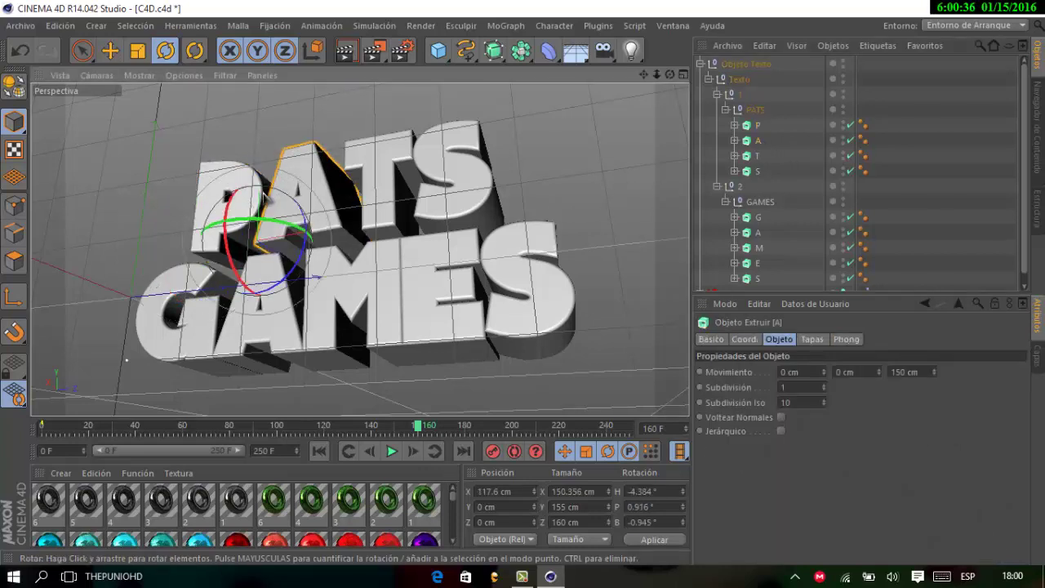
{"action": "left_click", "coordinate": [757, 155]}
{"action": "left_click_drag", "start_coordinate": [351, 196], "coordinate": [367, 220]}
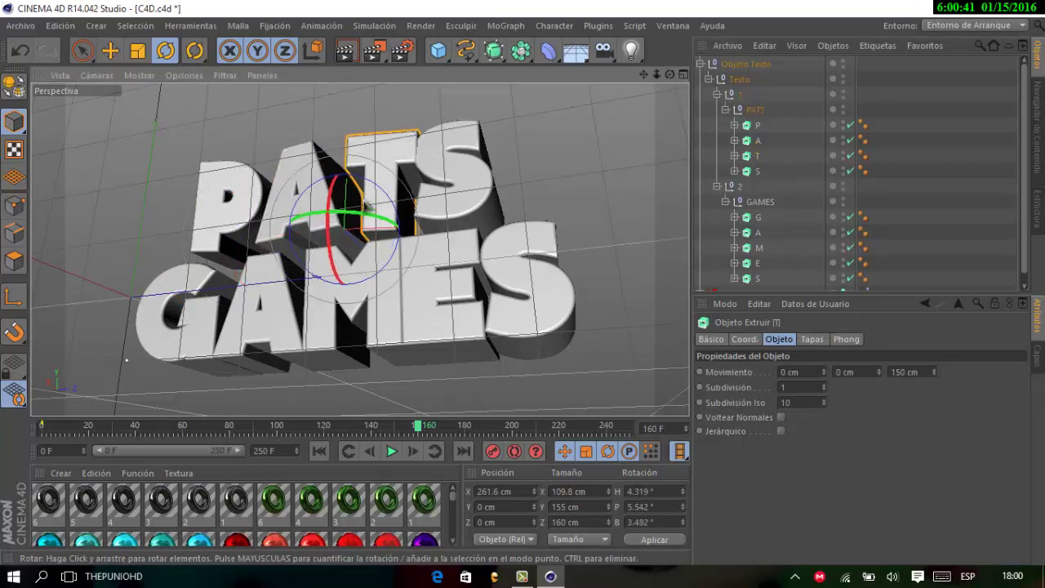
{"action": "left_click", "coordinate": [757, 170]}
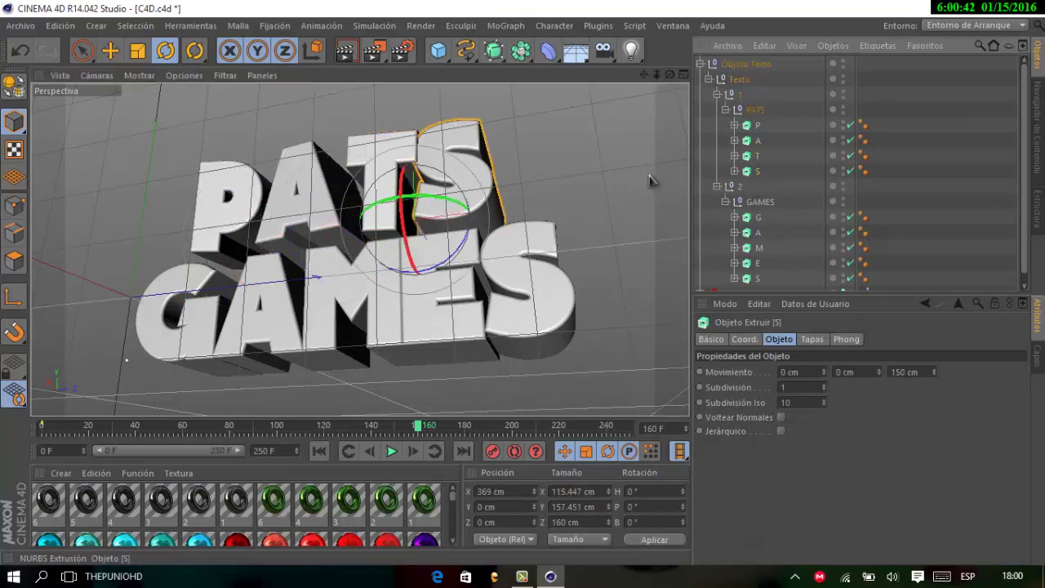
{"action": "mouse_move", "coordinate": [413, 220]}
{"action": "left_mouse_down"}
{"action": "mouse_move", "coordinate": [424, 194]}
{"action": "mouse_move", "coordinate": [419, 204]}
{"action": "left_mouse_up"}
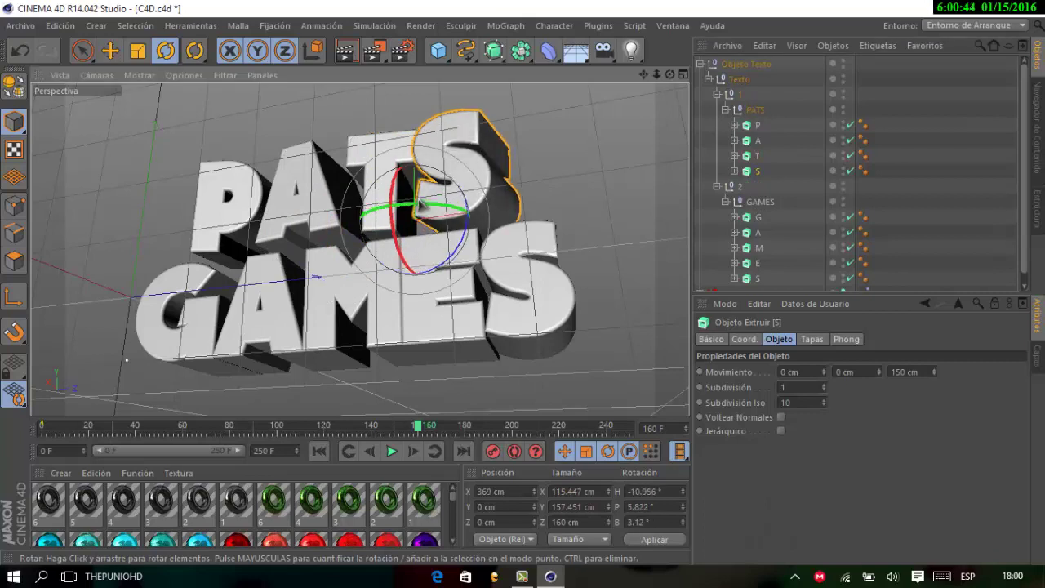
- Tilt each GAMES letter (G, A, M, E, S) slightly, the last S to H -13.148°
{"action": "left_click", "coordinate": [757, 217]}
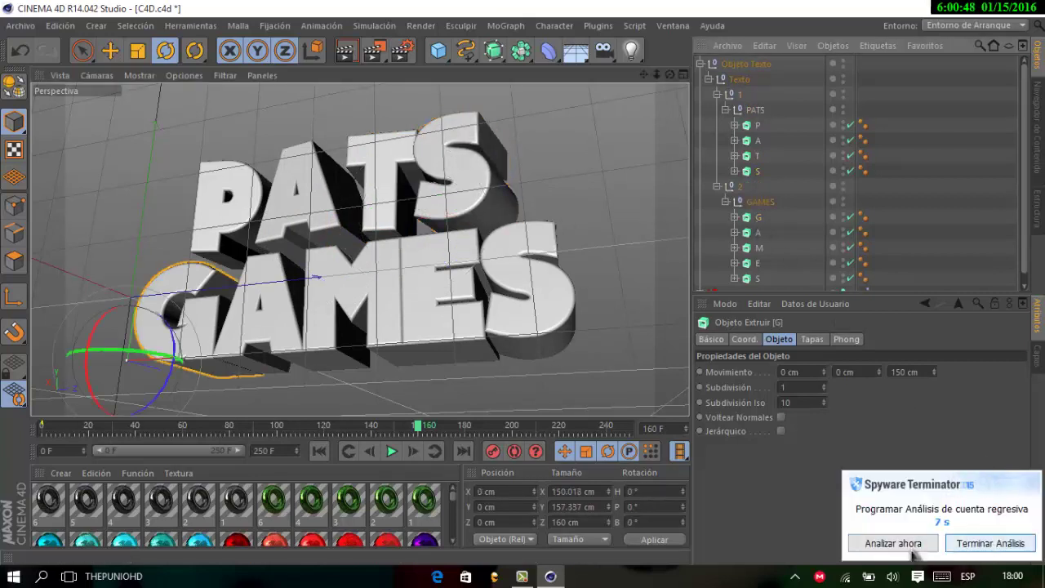
{"action": "left_click", "coordinate": [961, 555]}
{"action": "left_click_drag", "start_coordinate": [167, 339], "coordinate": [155, 347]}
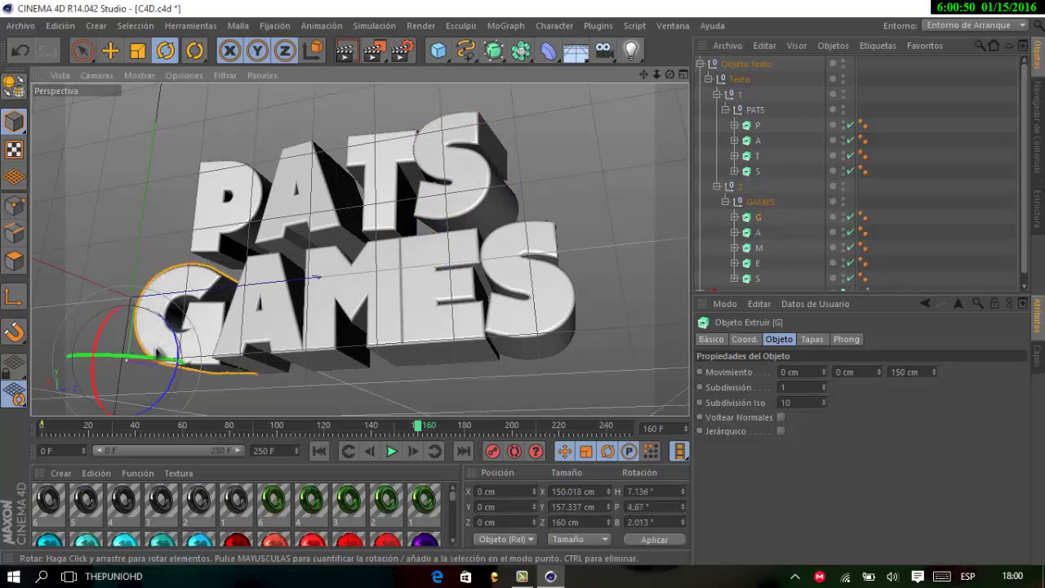
{"action": "left_click", "coordinate": [758, 233]}
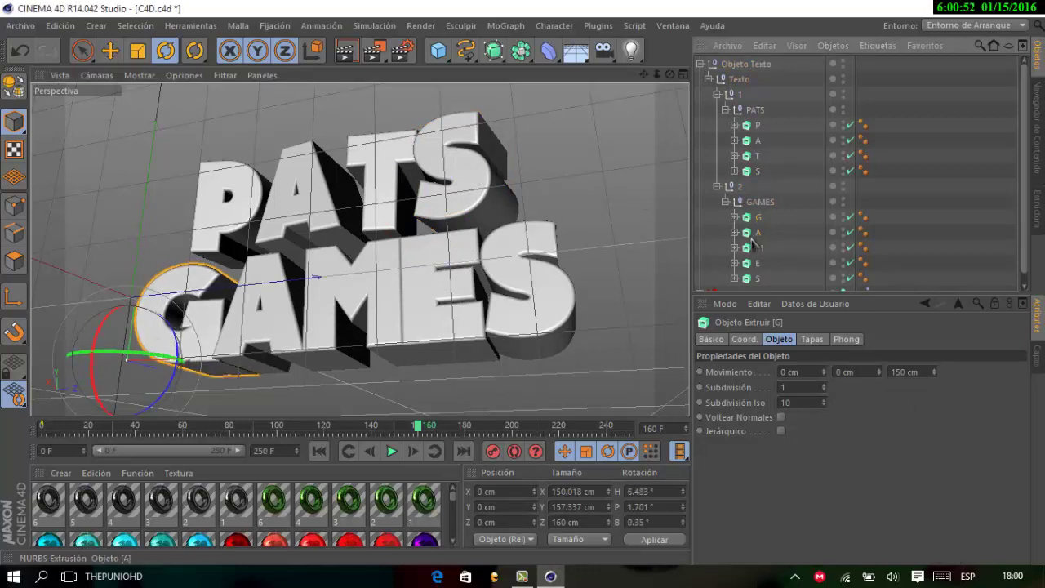
{"action": "left_click_drag", "start_coordinate": [232, 335], "coordinate": [245, 330]}
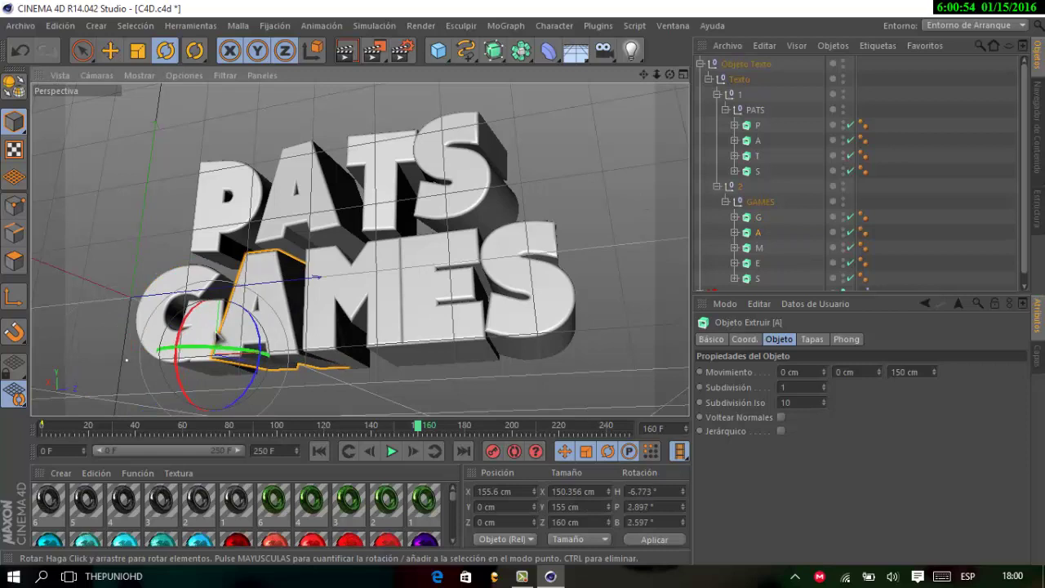
{"action": "left_click", "coordinate": [758, 247]}
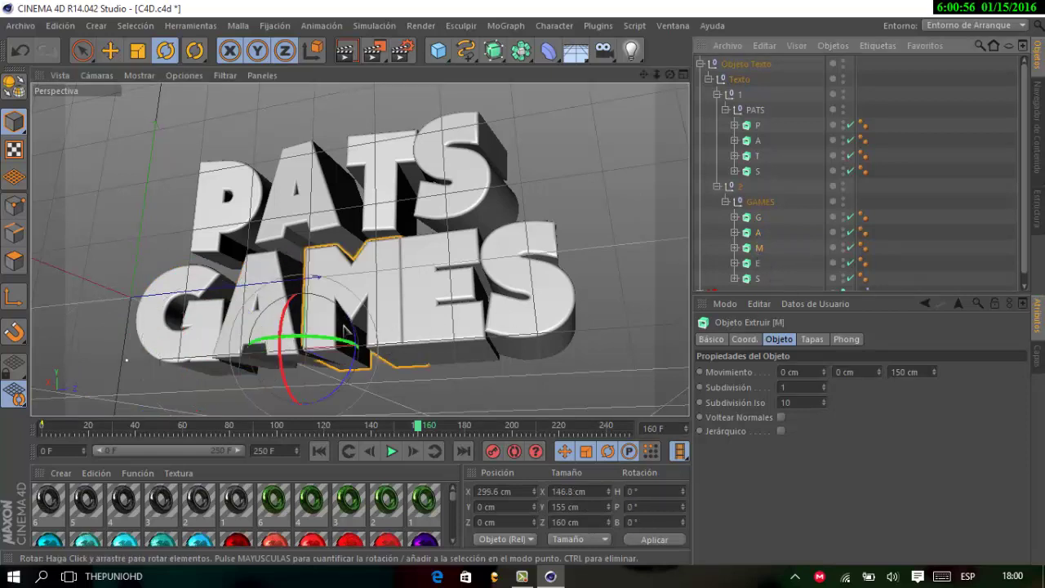
{"action": "left_click_drag", "start_coordinate": [329, 340], "coordinate": [340, 320]}
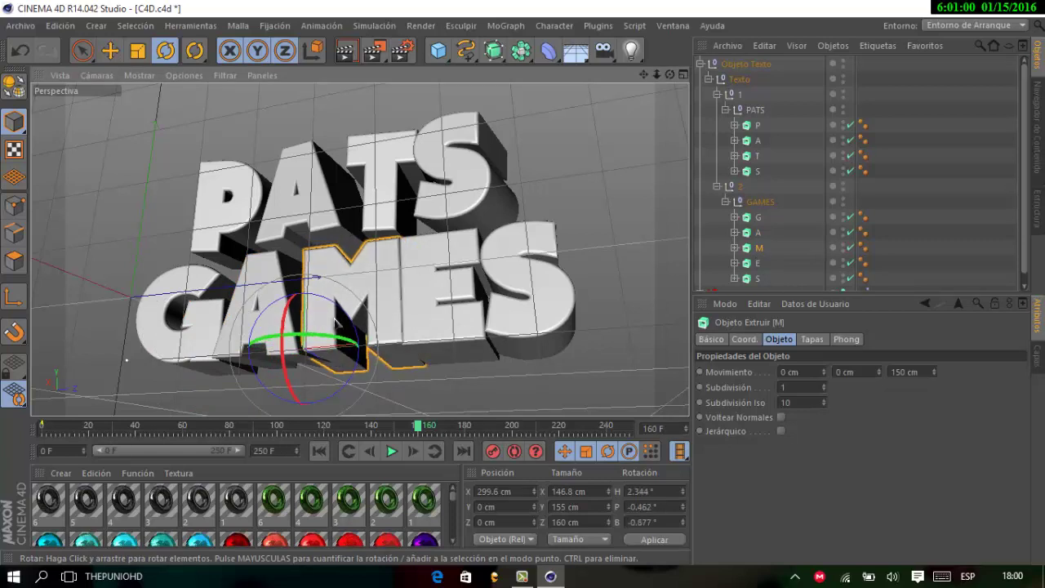
{"action": "left_click", "coordinate": [757, 262]}
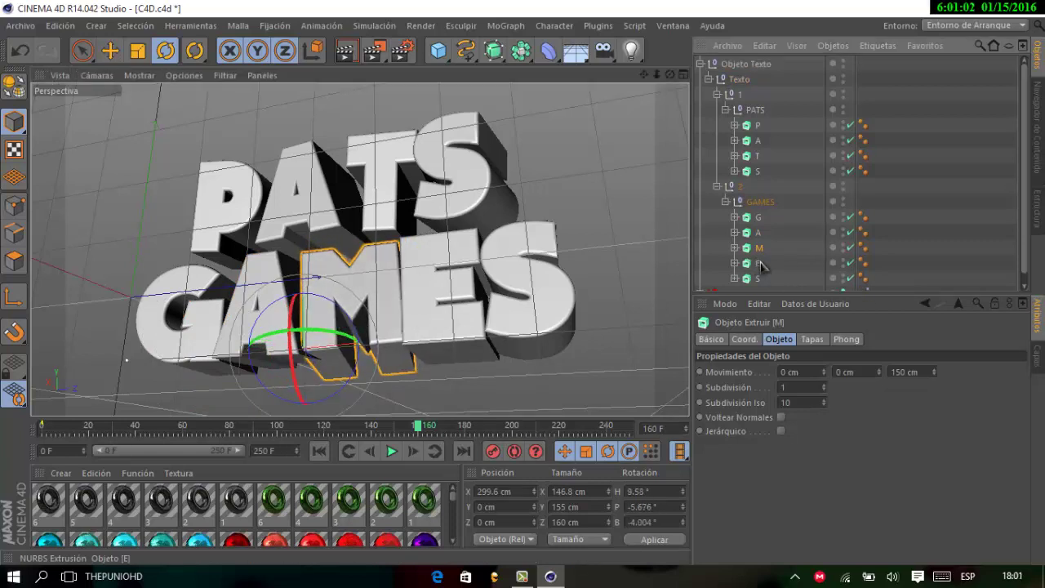
{"action": "left_click_drag", "start_coordinate": [430, 324], "coordinate": [414, 327]}
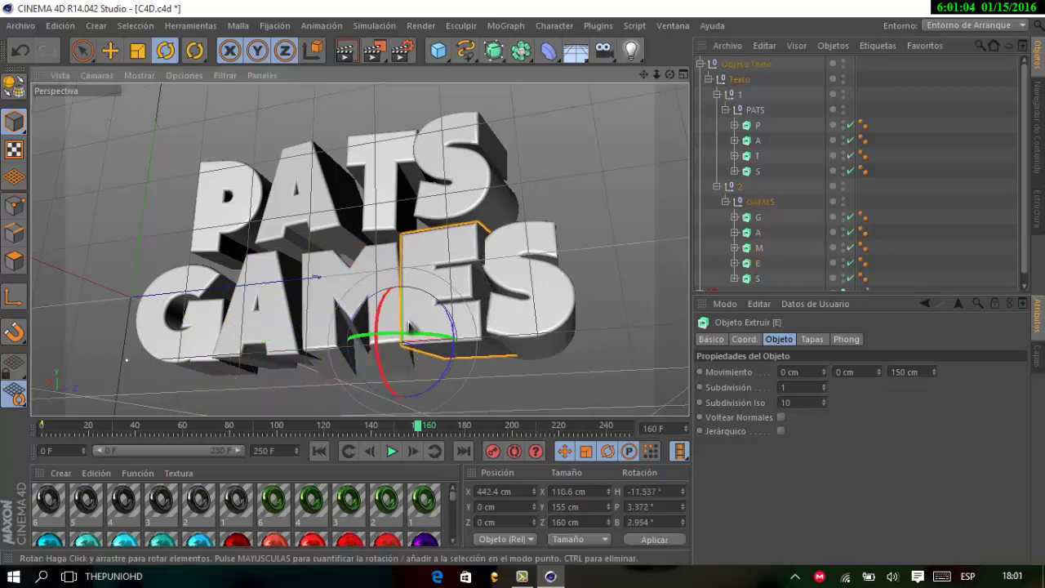
{"action": "left_click", "coordinate": [757, 279]}
{"action": "mouse_move", "coordinate": [513, 307]}
{"action": "left_mouse_down"}
{"action": "mouse_move", "coordinate": [482, 310]}
{"action": "mouse_move", "coordinate": [489, 303]}
{"action": "left_mouse_up"}
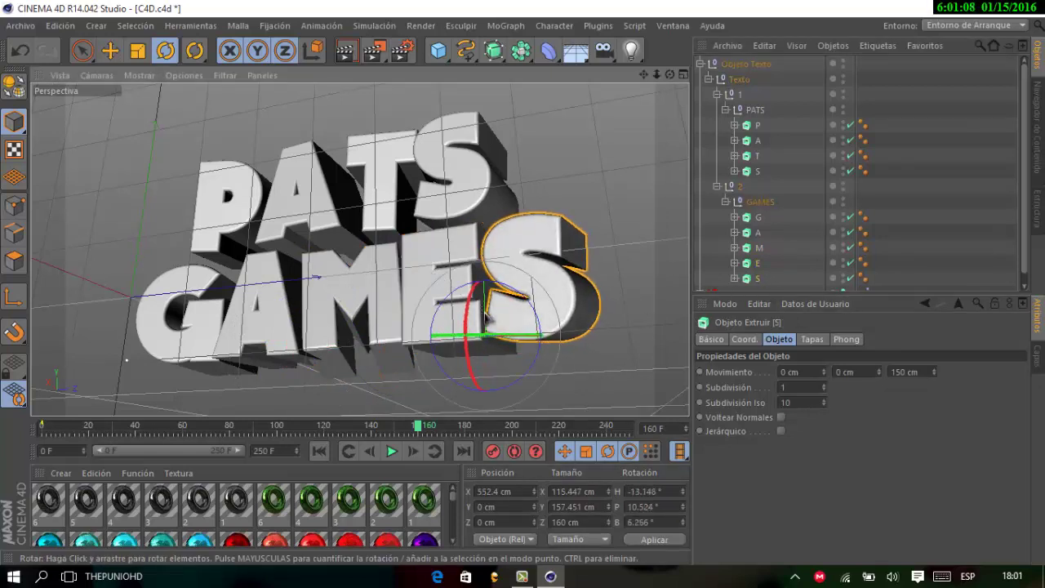
{"action": "left_click", "coordinate": [467, 346]}
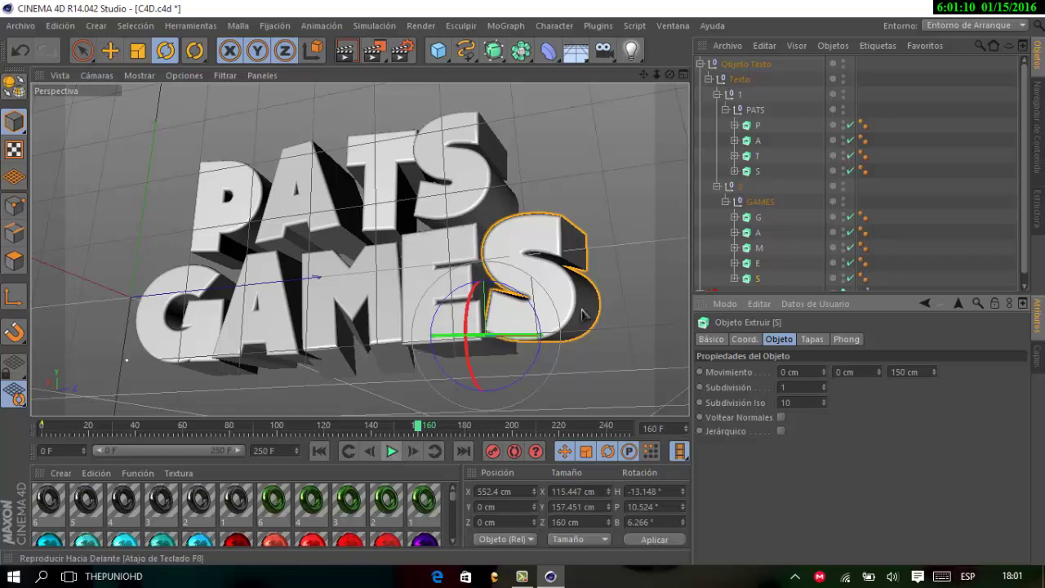
{"action": "left_click", "coordinate": [717, 186]}
{"action": "left_click", "coordinate": [716, 95]}
{"action": "left_click", "coordinate": [707, 79]}
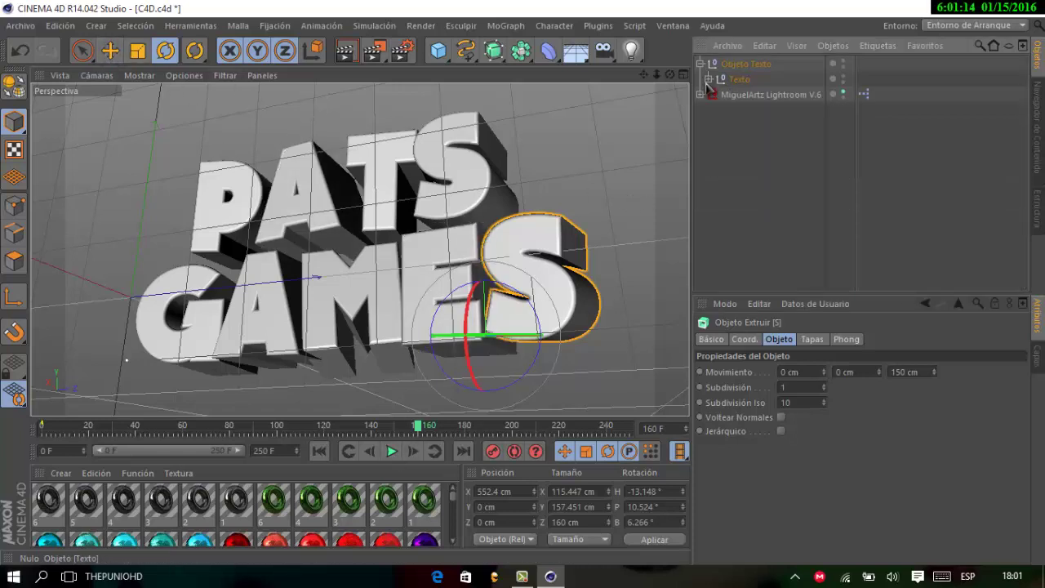
{"action": "left_click", "coordinate": [737, 121]}
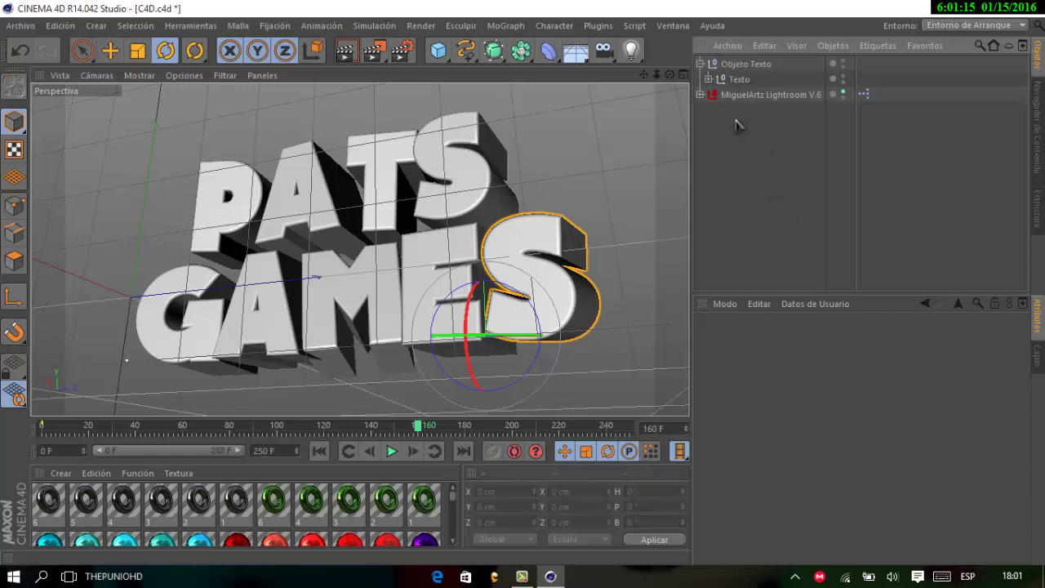
{"action": "left_click", "coordinate": [707, 79]}
{"action": "left_click", "coordinate": [715, 94]}
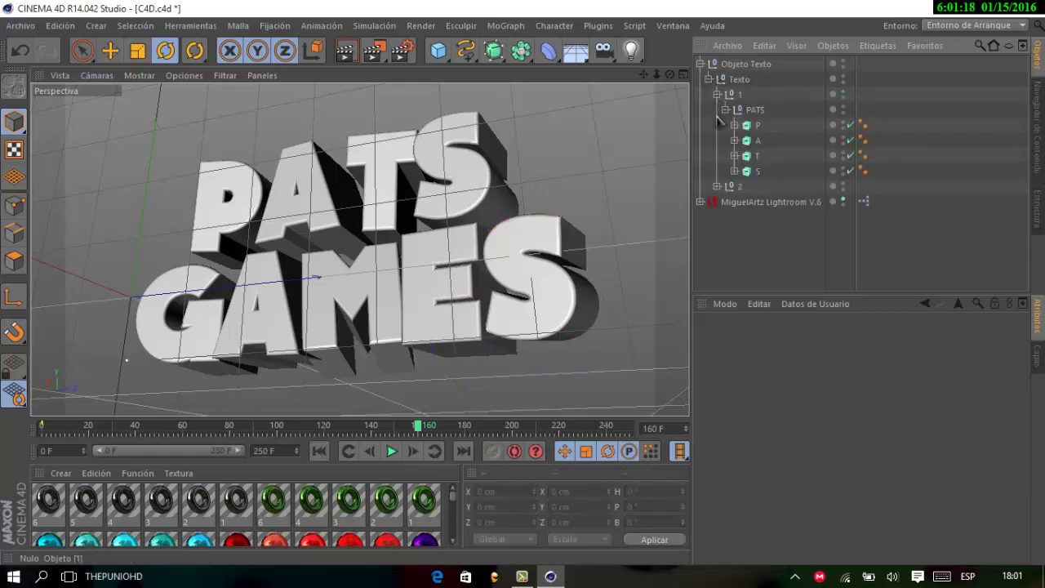
{"action": "left_click", "coordinate": [716, 186]}
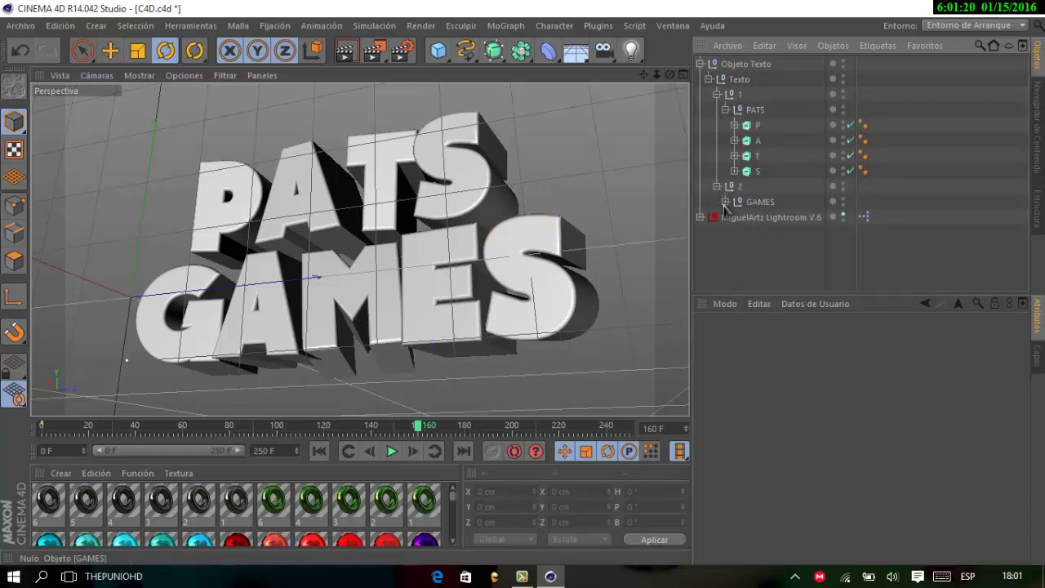
{"action": "left_click", "coordinate": [722, 201]}
{"action": "scroll", "coordinate": [454, 511], "scroll_direction": "down", "scroll_amount": 2}
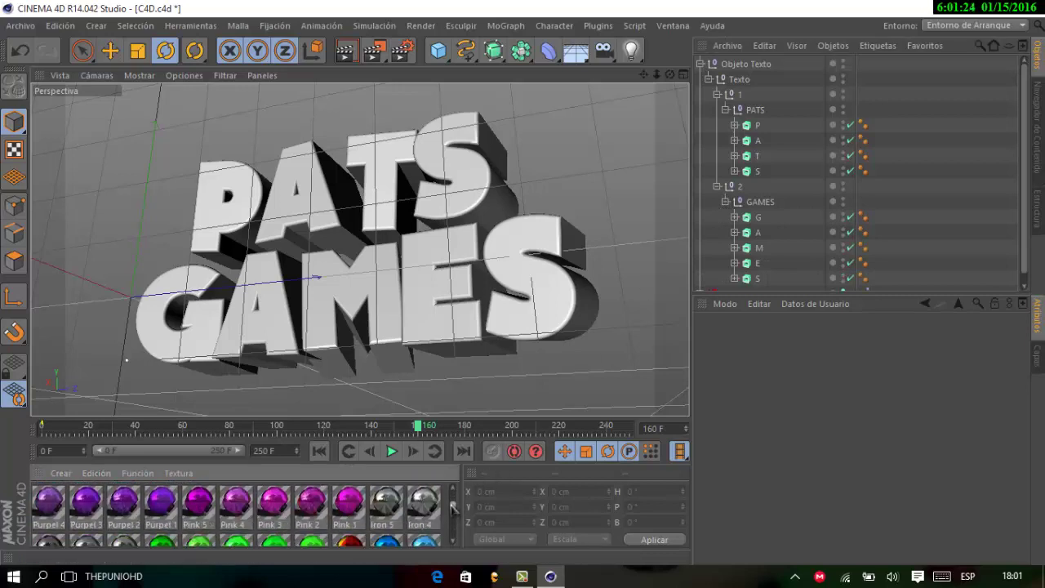
{"action": "mouse_move", "coordinate": [454, 506]}
{"action": "left_mouse_down"}
{"action": "mouse_move", "coordinate": [454, 542]}
{"action": "mouse_move", "coordinate": [436, 520]}
{"action": "left_mouse_up"}
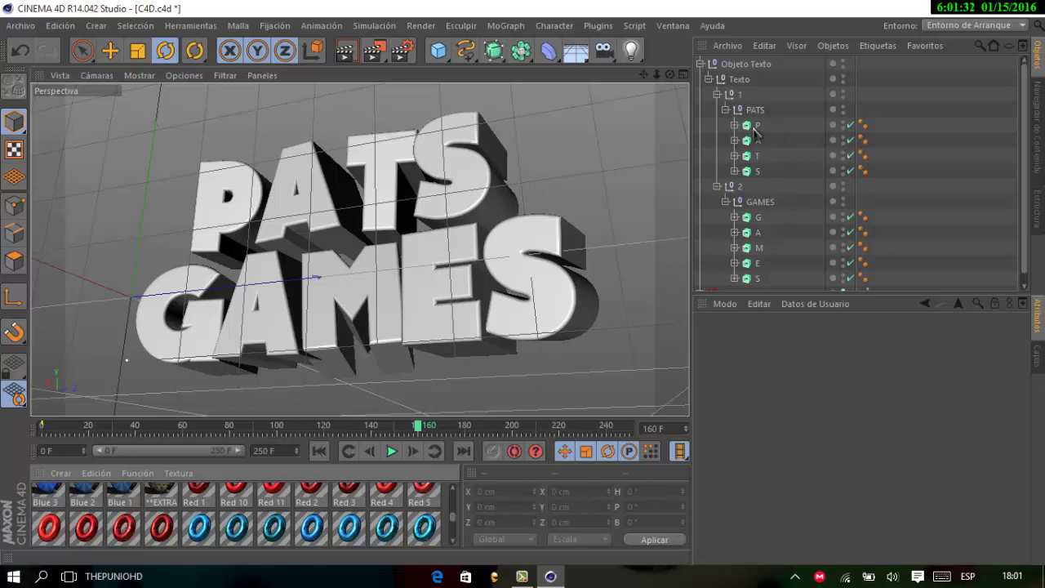
- Apply the Red 6 material to the letters P, A, T and S
{"action": "left_click_drag", "start_coordinate": [756, 133], "coordinate": [756, 128]}
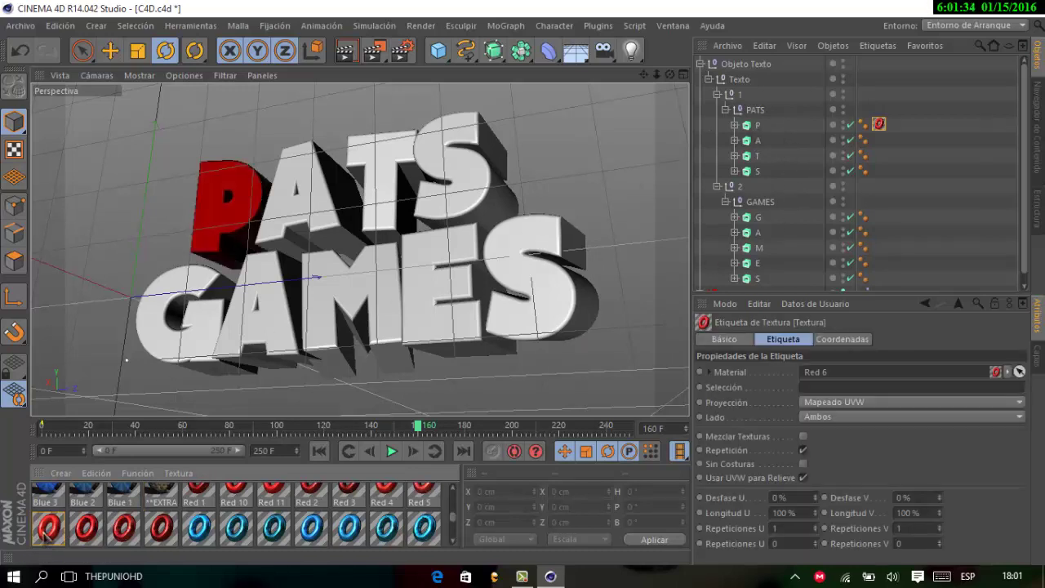
{"action": "left_click_drag", "start_coordinate": [758, 142], "coordinate": [757, 140]}
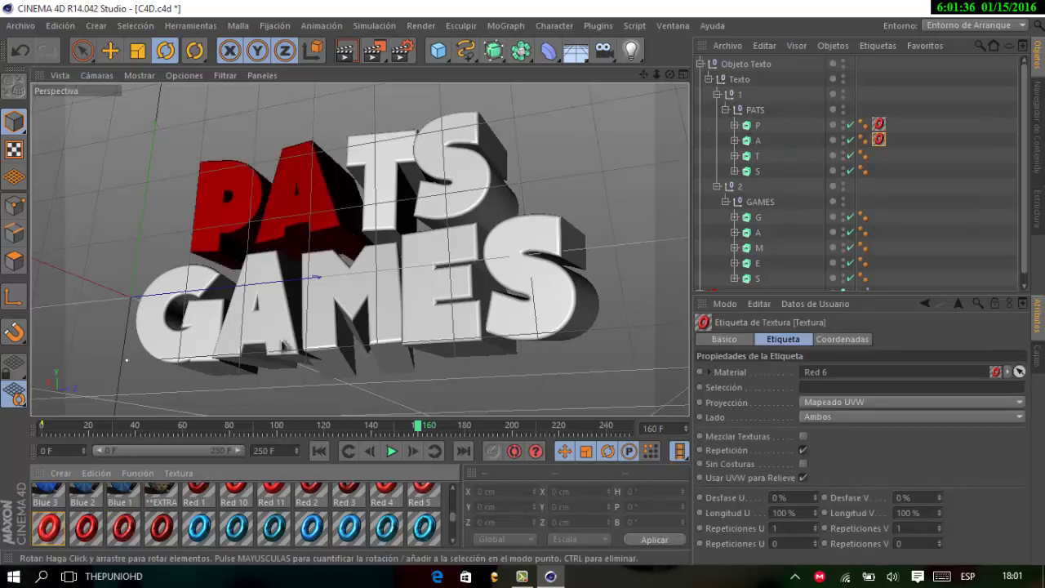
{"action": "left_click_drag", "start_coordinate": [68, 519], "coordinate": [757, 156]}
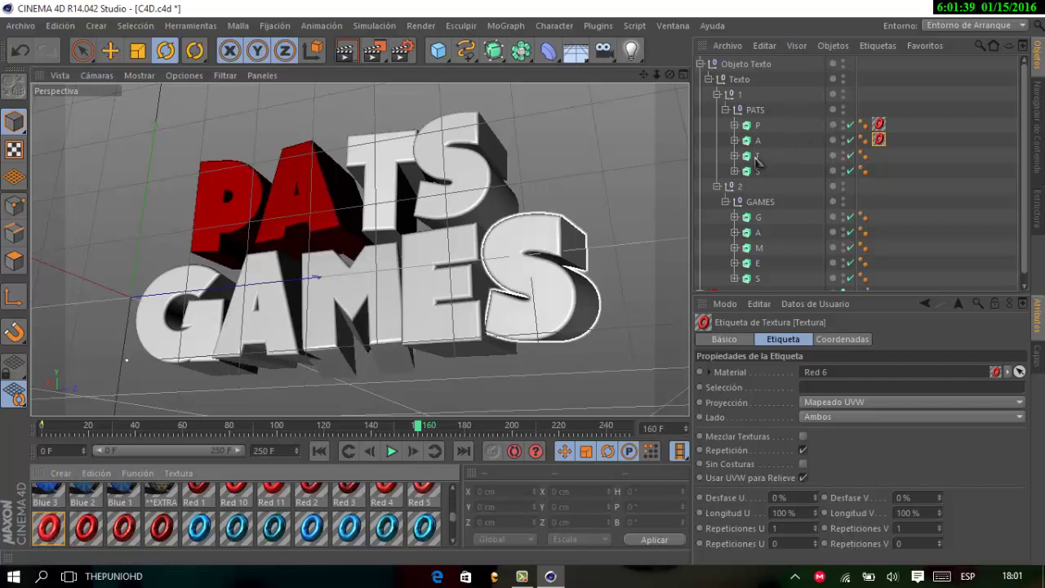
{"action": "mouse_move", "coordinate": [241, 447]}
{"action": "left_mouse_down"}
{"action": "mouse_move", "coordinate": [812, 174]}
{"action": "mouse_move", "coordinate": [759, 172]}
{"action": "left_mouse_up"}
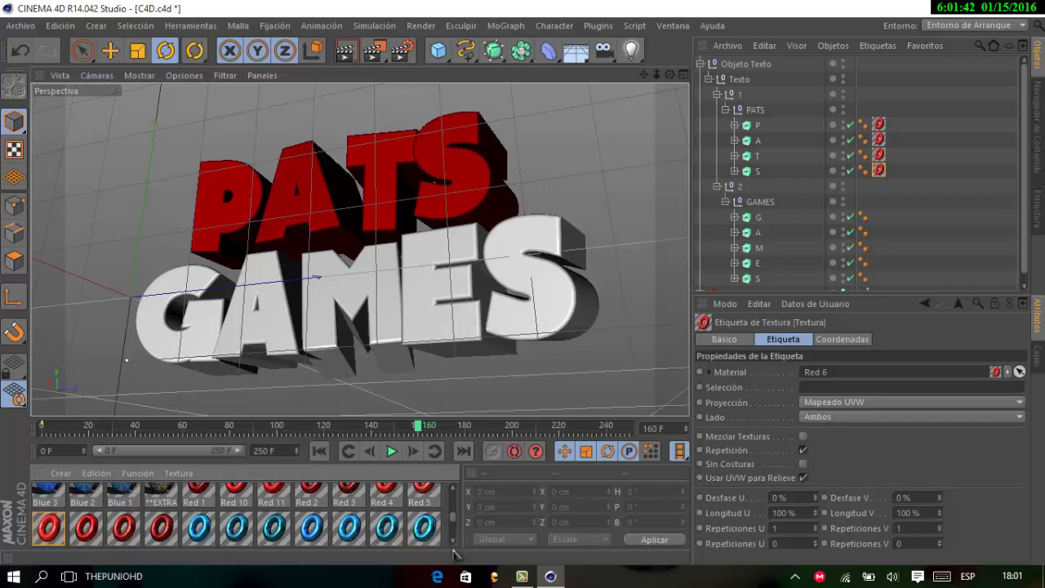
- Apply the Iron 9 metal material to the GAMES letters
{"action": "scroll", "coordinate": [449, 547], "scroll_direction": "down", "scroll_amount": 2}
{"action": "scroll", "coordinate": [449, 545], "scroll_direction": "down", "scroll_amount": 2}
{"action": "scroll", "coordinate": [448, 541], "scroll_direction": "down", "scroll_amount": 1}
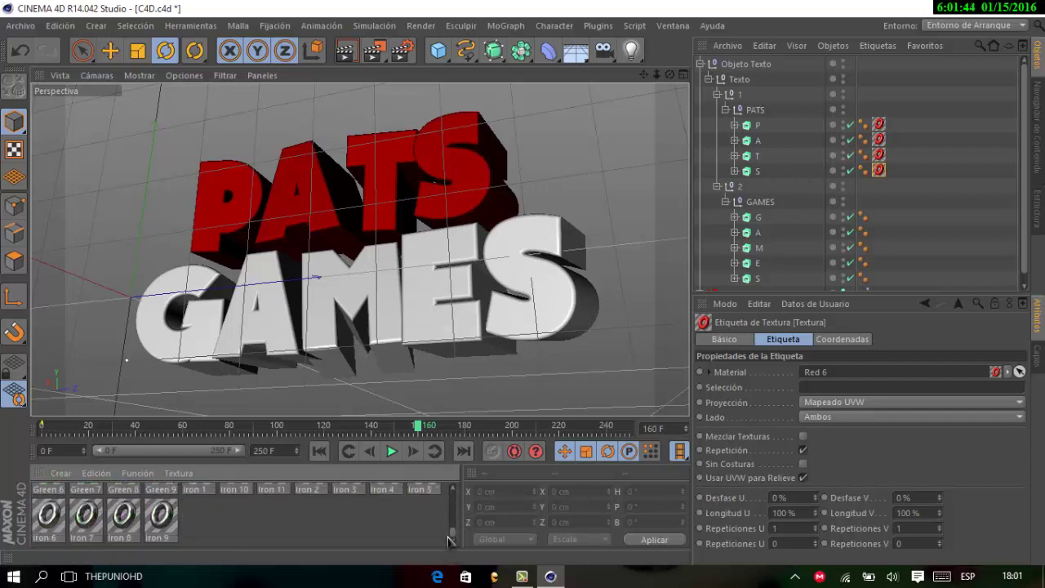
{"action": "left_click_drag", "start_coordinate": [161, 514], "coordinate": [759, 217]}
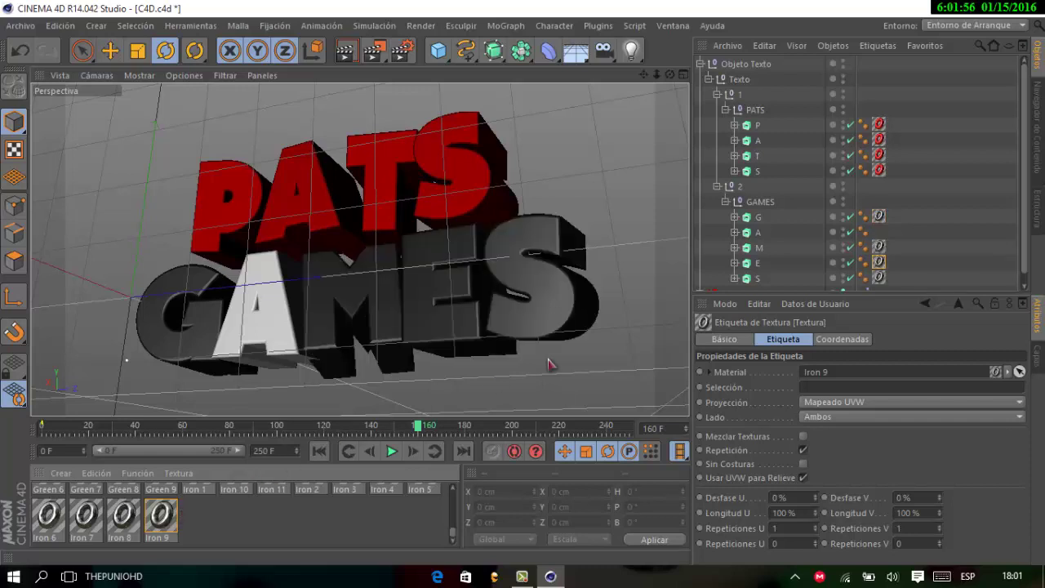
{"action": "left_click_drag", "start_coordinate": [770, 200], "coordinate": [767, 233]}
{"action": "left_click", "coordinate": [549, 263]}
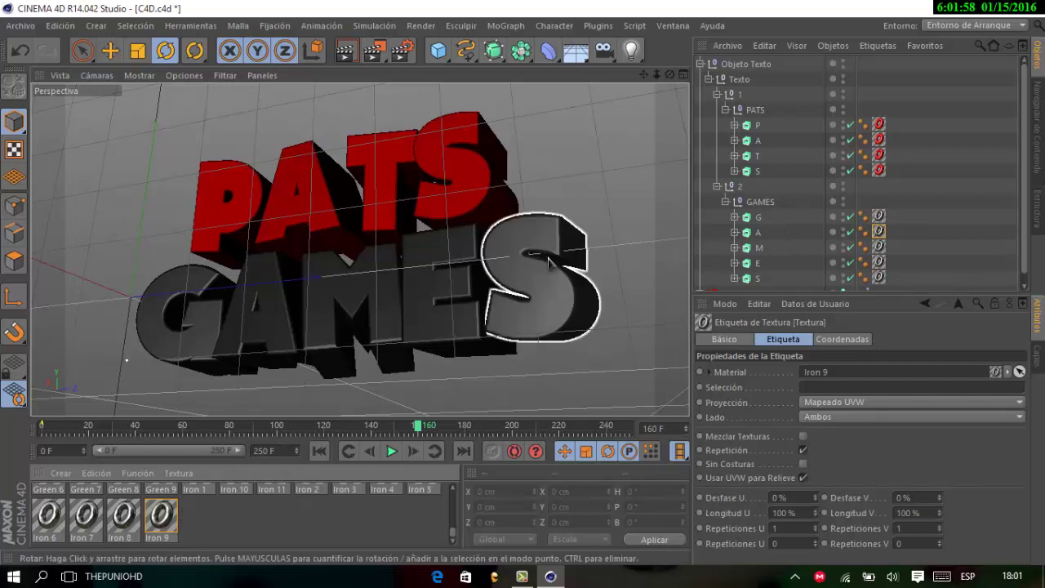
- Render the viewport preview, accepting the missing-texture warning
{"action": "left_click", "coordinate": [345, 51]}
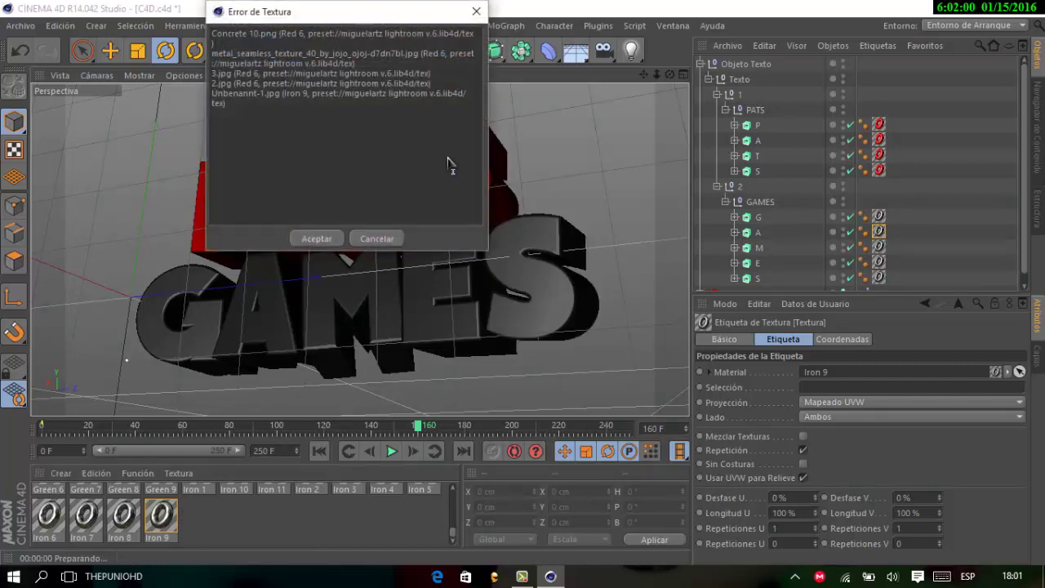
{"action": "left_click", "coordinate": [314, 238]}
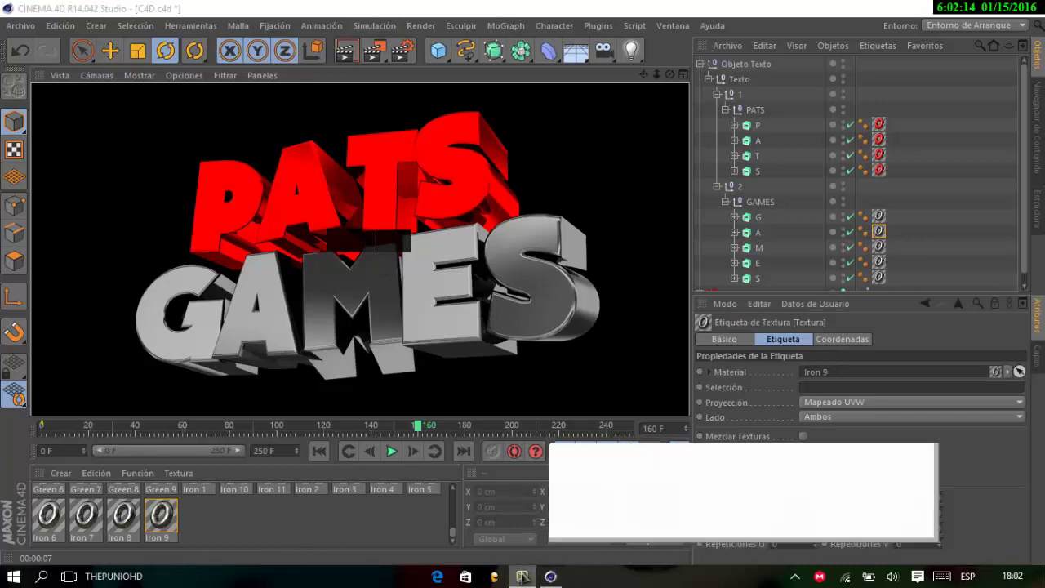
- Set render output to 1280x720, saved as an 8-bit PNG with alpha to Pictures\RENDER
{"action": "left_click", "coordinate": [408, 53]}
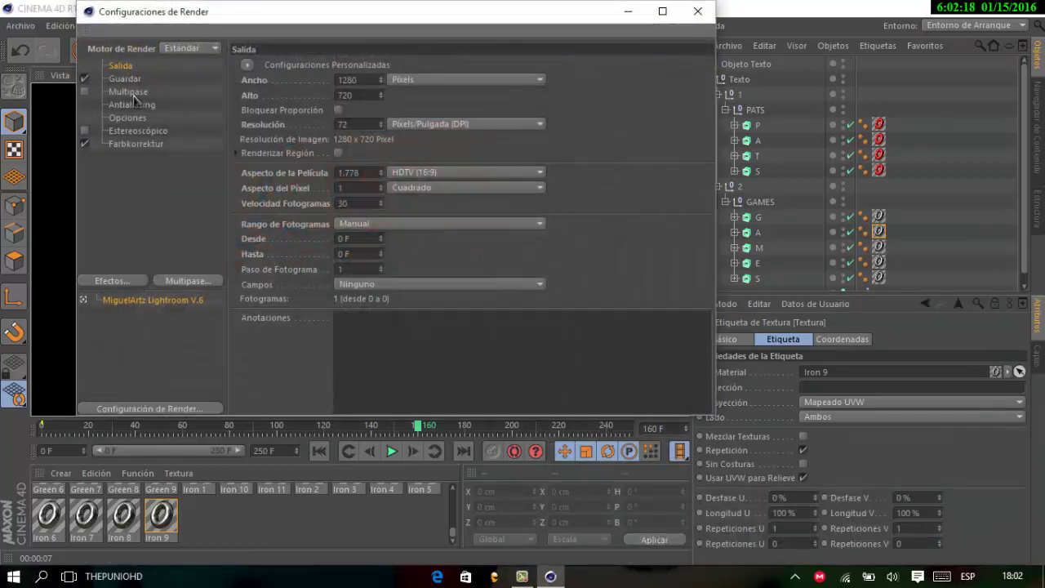
{"action": "left_click_drag", "start_coordinate": [440, 16], "coordinate": [421, 59]}
{"action": "left_click", "coordinate": [135, 116]}
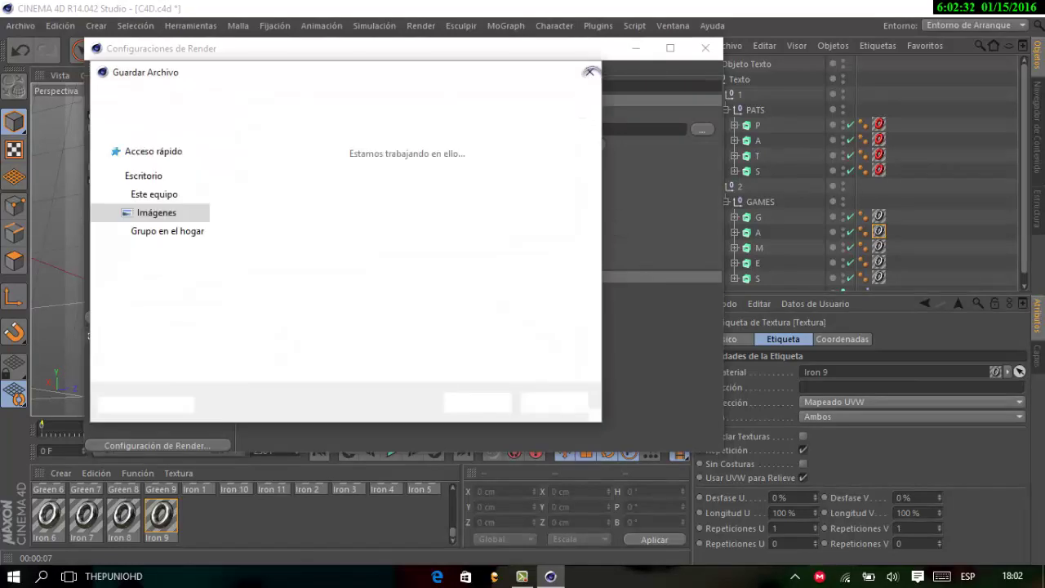
{"action": "left_click", "coordinate": [589, 73]}
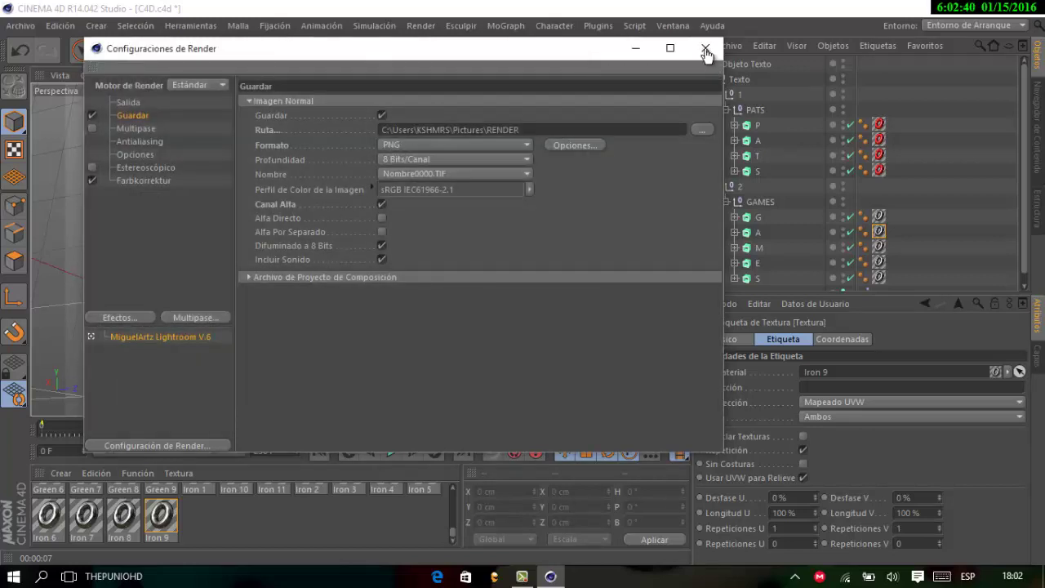
{"action": "left_click", "coordinate": [706, 49]}
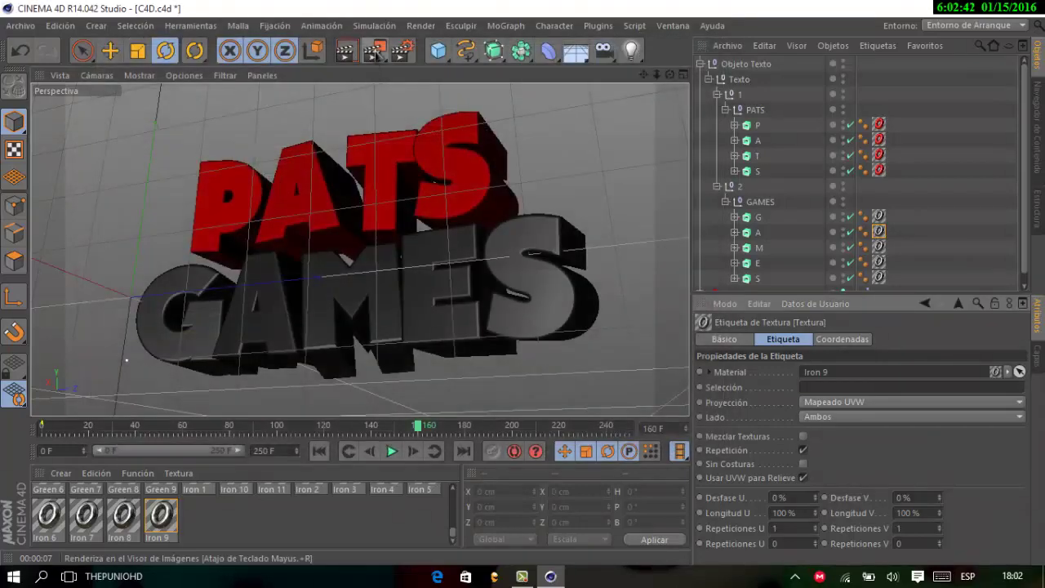
- Render the PATS GAMES scene to RENDER0000.png at 1280x720, overwriting the previous file and skipping the missing-textures warning
{"action": "left_click", "coordinate": [372, 57]}
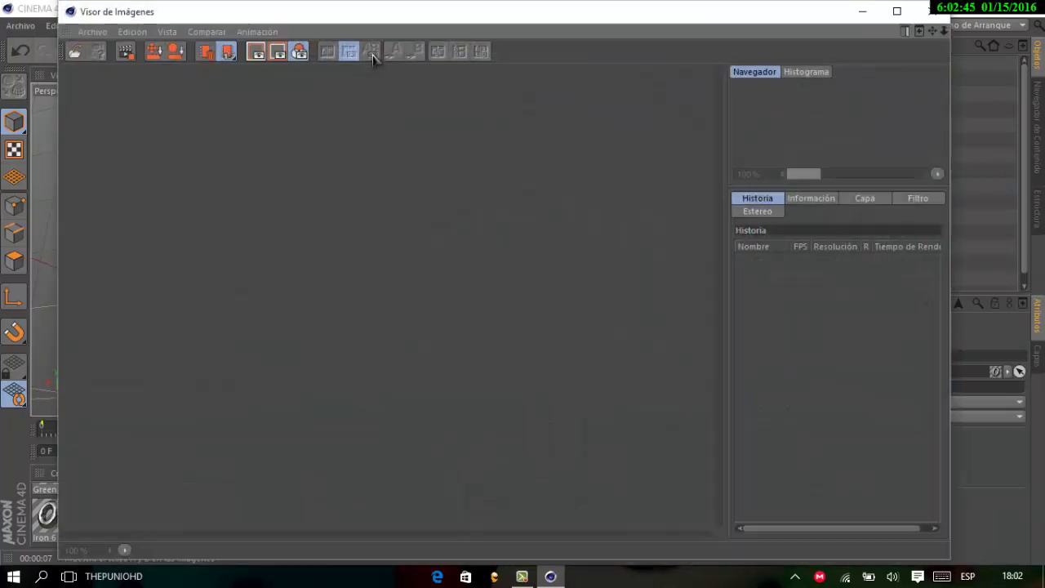
{"action": "left_click", "coordinate": [469, 343]}
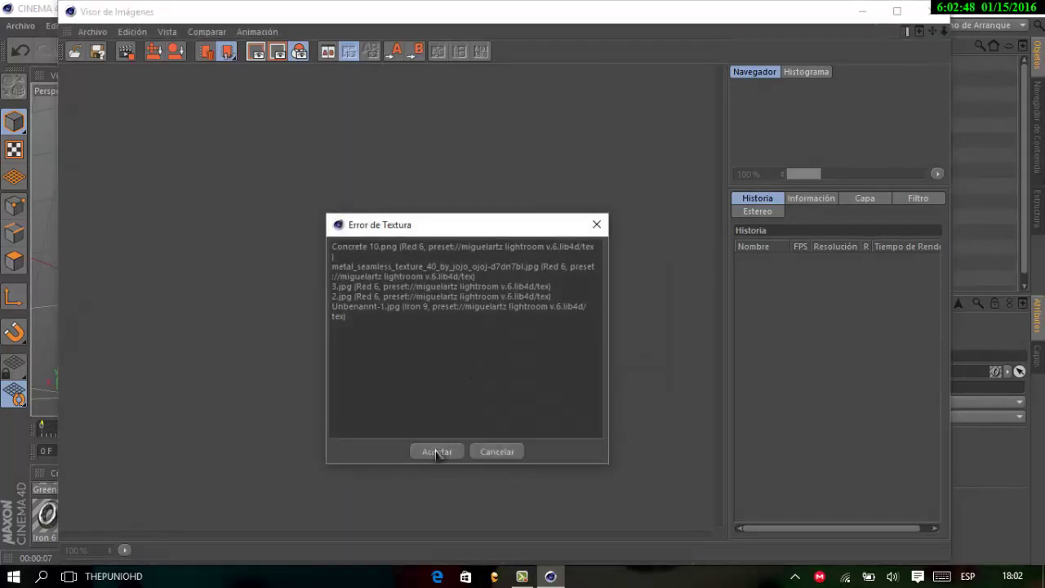
{"action": "left_click", "coordinate": [437, 451]}
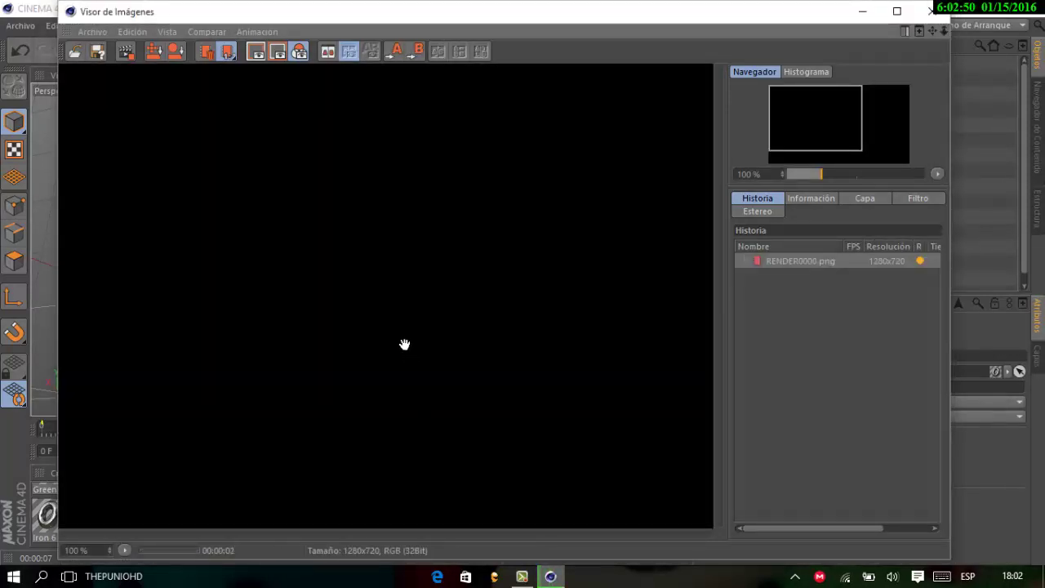
{"action": "scroll", "coordinate": [393, 320], "scroll_direction": "down", "scroll_amount": 1}
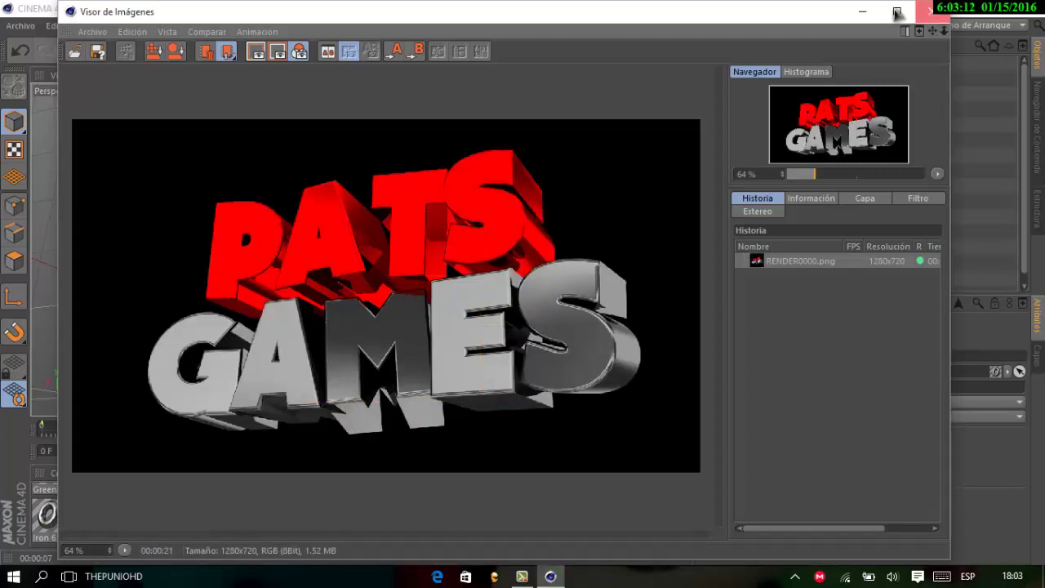
{"action": "left_click", "coordinate": [895, 12]}
- Minimize Cinema 4D to show the dice-wallpaper desktop and check the date on the taskbar calendar
{"action": "left_click", "coordinate": [896, 12]}
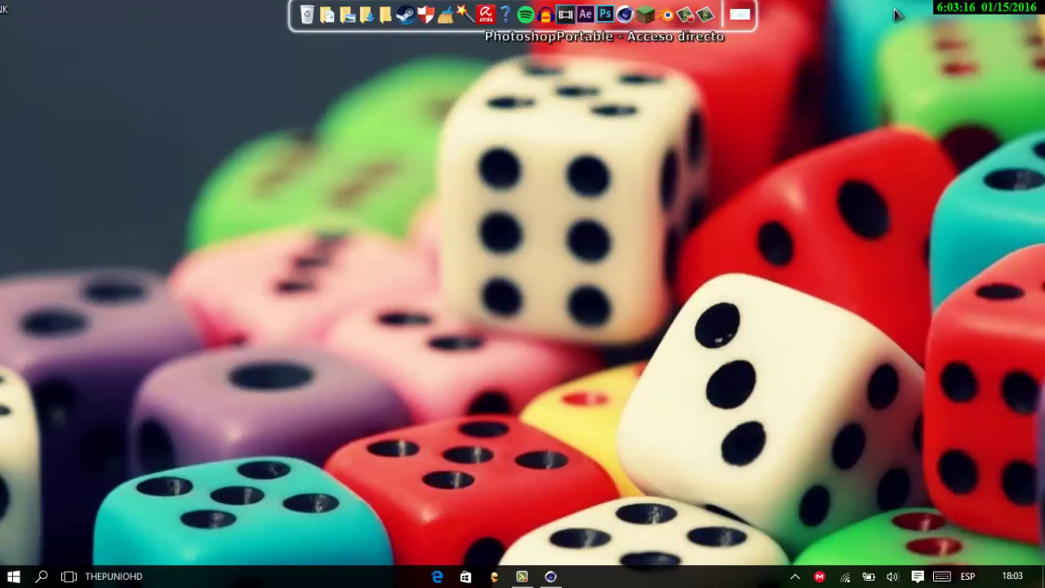
{"action": "mouse_move", "coordinate": [787, 165]}
{"action": "left_mouse_down"}
{"action": "mouse_move", "coordinate": [429, 477]}
{"action": "mouse_move", "coordinate": [560, 534]}
{"action": "left_mouse_up"}
{"action": "mouse_move", "coordinate": [594, 155]}
{"action": "left_mouse_down"}
{"action": "mouse_move", "coordinate": [553, 485]}
{"action": "mouse_move", "coordinate": [525, 466]}
{"action": "mouse_move", "coordinate": [607, 326]}
{"action": "mouse_move", "coordinate": [553, 134]}
{"action": "mouse_move", "coordinate": [617, 333]}
{"action": "mouse_move", "coordinate": [548, 132]}
{"action": "mouse_move", "coordinate": [618, 334]}
{"action": "left_mouse_up"}
{"action": "mouse_move", "coordinate": [555, 139]}
{"action": "left_mouse_down"}
{"action": "mouse_move", "coordinate": [625, 341]}
{"action": "mouse_move", "coordinate": [547, 143]}
{"action": "left_mouse_up"}
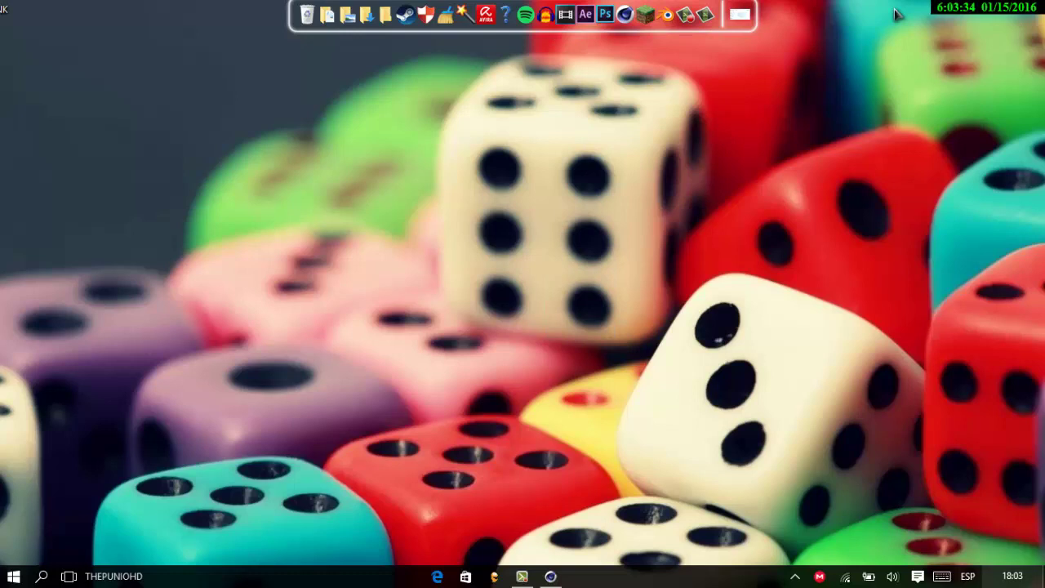
{"action": "mouse_move", "coordinate": [1012, 576]}
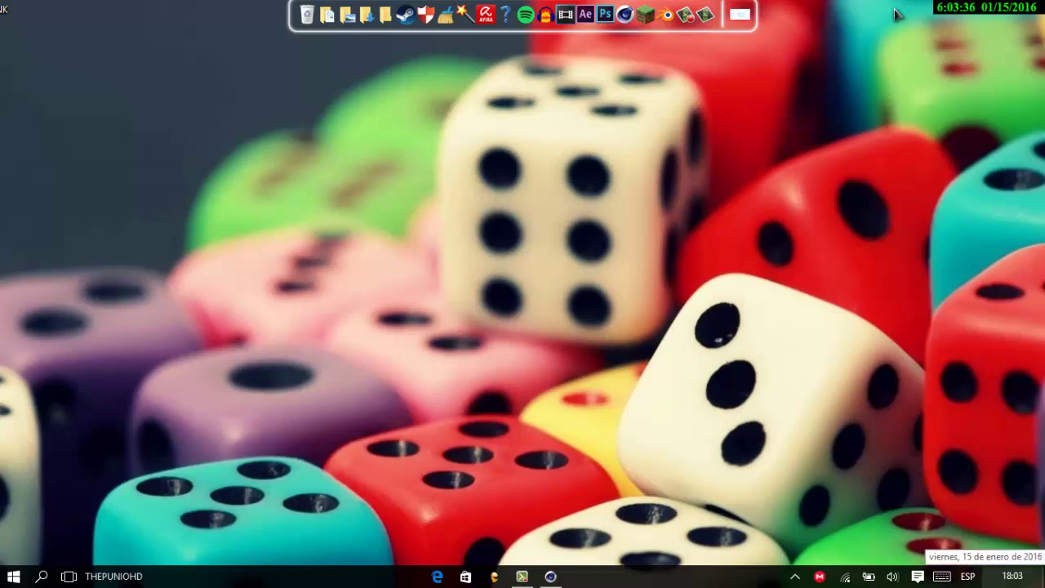
{"action": "left_click", "coordinate": [1012, 576]}
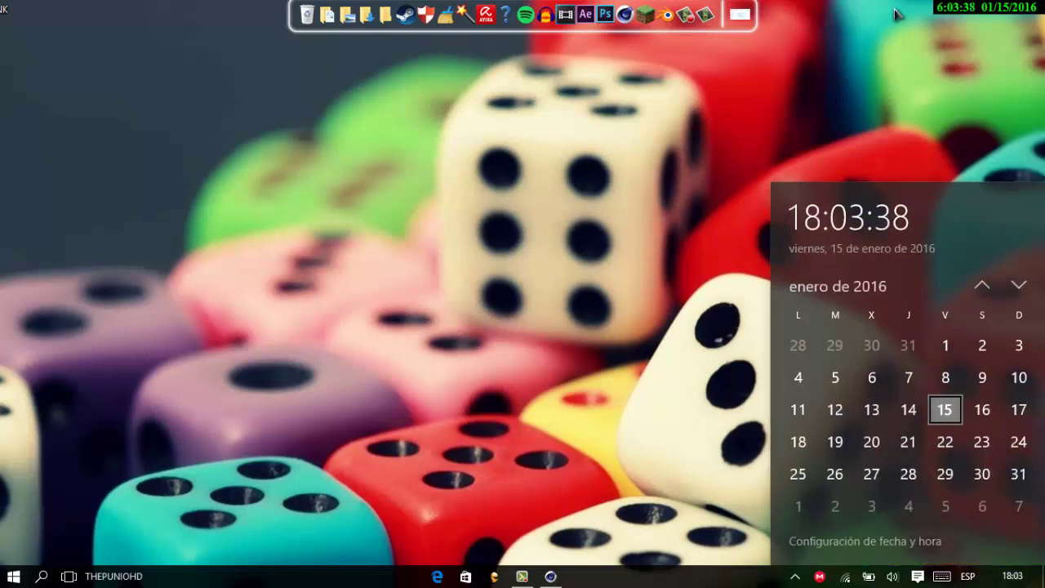
{"action": "left_click_drag", "start_coordinate": [607, 348], "coordinate": [565, 147]}
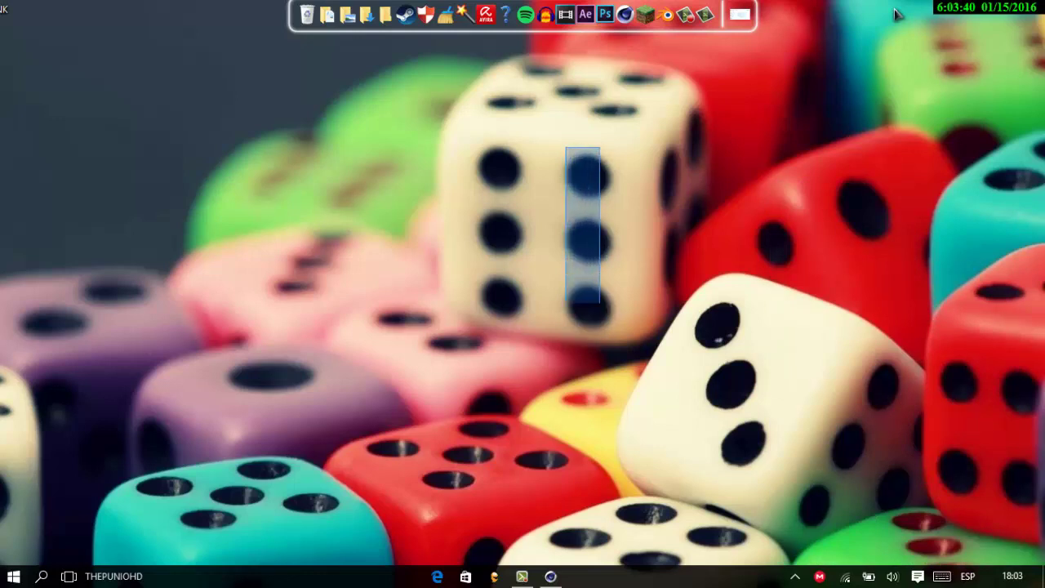